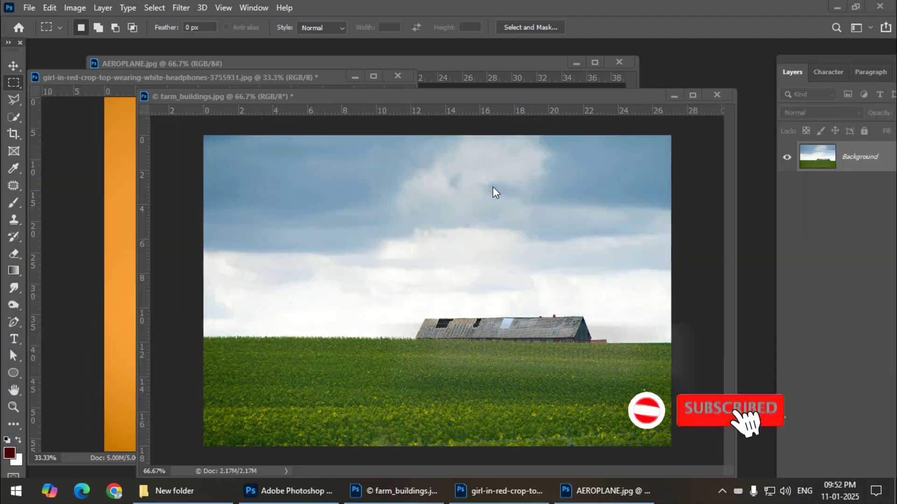
- Copy the selected aeroplane from AEROPLANE.jpg into farm_buildings.jpg with the Move tool
{"action": "left_click_drag", "start_coordinate": [444, 102], "coordinate": [441, 96]}
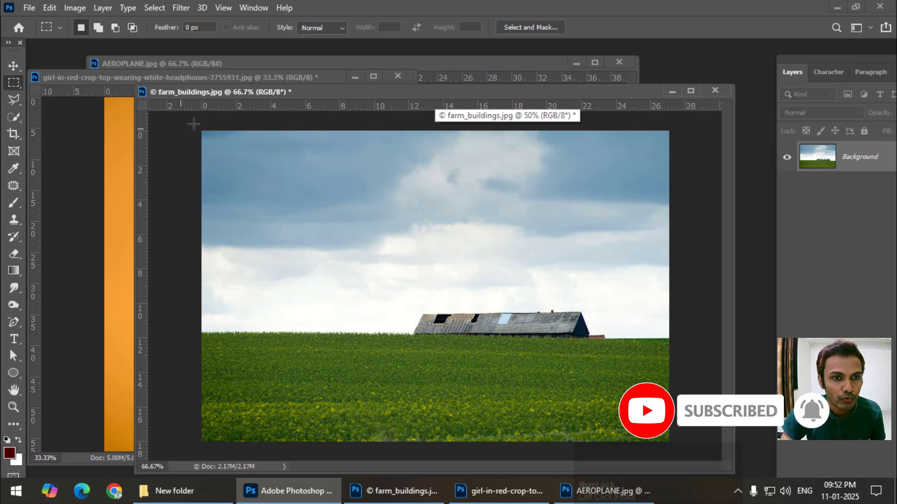
{"action": "left_click", "coordinate": [275, 65]}
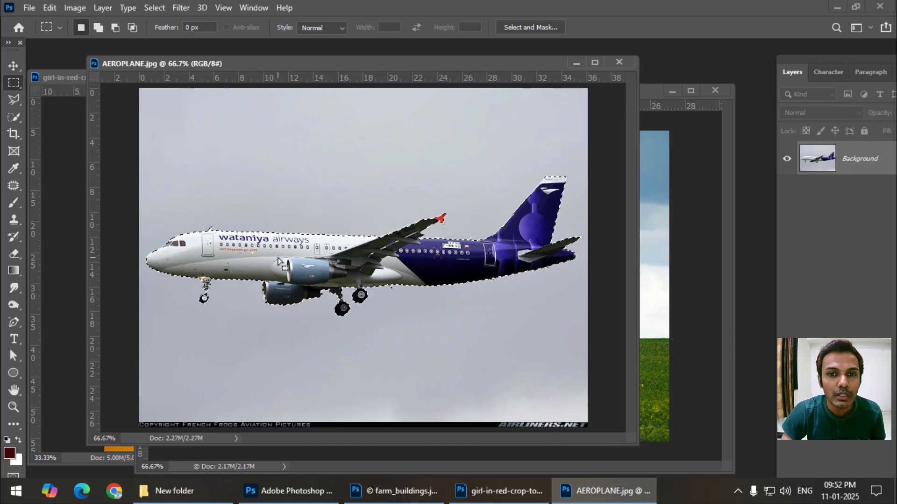
{"action": "left_click", "coordinate": [14, 66]}
{"action": "left_click", "coordinate": [15, 117]}
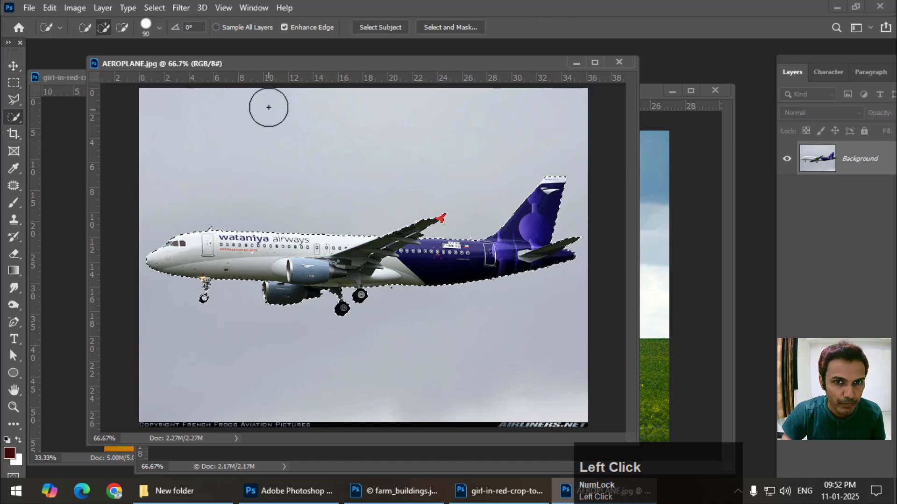
{"action": "left_click", "coordinate": [19, 69]}
{"action": "left_click_drag", "start_coordinate": [299, 255], "coordinate": [615, 254]}
- Scale the aeroplane down to about 25.57% and place it in the sky near the photo's upper-right corner
{"action": "left_click_drag", "start_coordinate": [509, 169], "coordinate": [597, 236]}
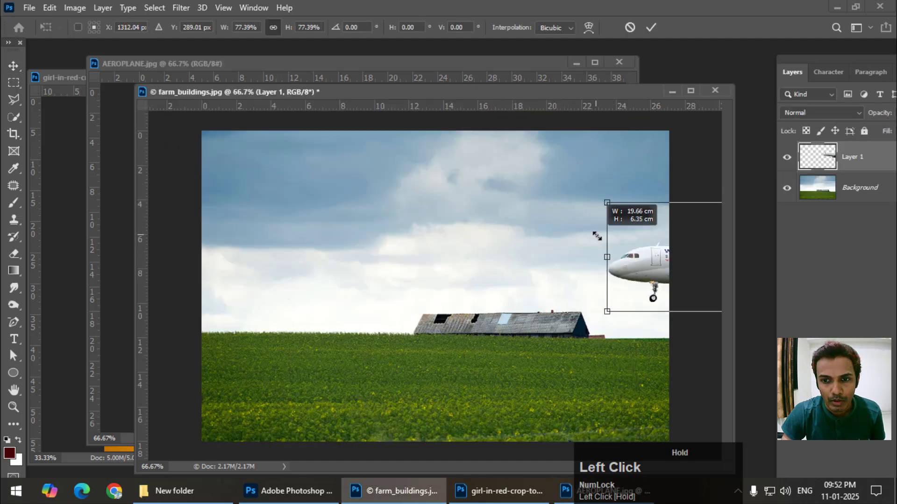
{"action": "left_click_drag", "start_coordinate": [647, 269], "coordinate": [336, 236]}
{"action": "left_click_drag", "start_coordinate": [297, 171], "coordinate": [520, 264]}
{"action": "left_click_drag", "start_coordinate": [596, 269], "coordinate": [628, 185]}
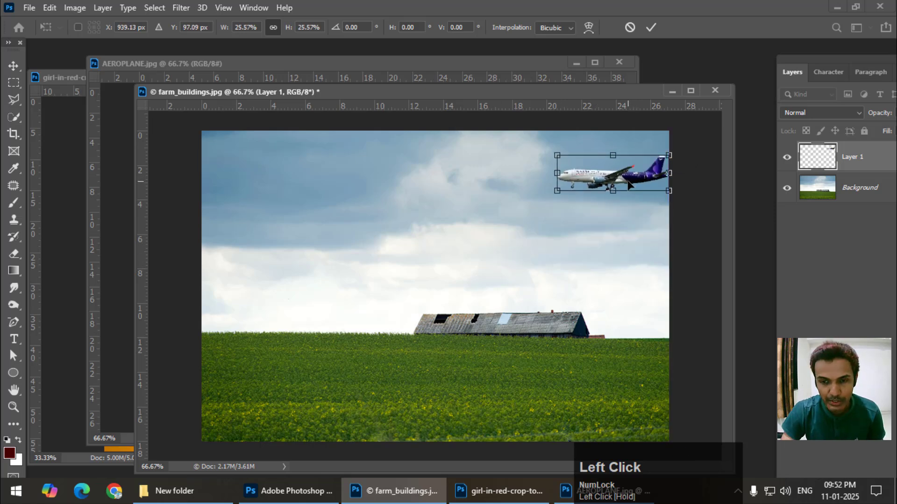
{"action": "key", "text": "Return"}
{"action": "key", "text": "Left"}
{"action": "key", "text": "Left"}
{"action": "key", "text": "Left"}
{"action": "key", "text": "Left"}
{"action": "key", "text": "Left"}
{"action": "key", "text": "Left"}
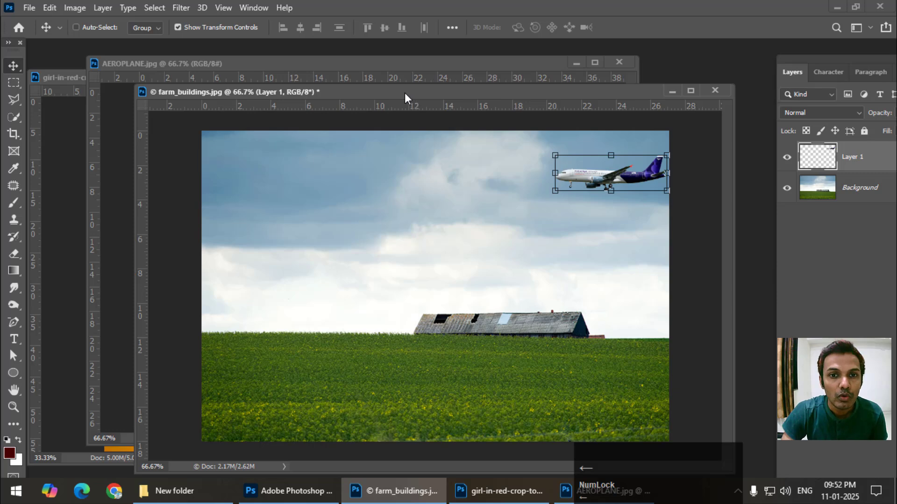
- Show the Timeline and create a frame animation for farm_buildings.jpg, keeping the timeline low beneath the photo
{"action": "left_click_drag", "start_coordinate": [404, 93], "coordinate": [399, 93]}
{"action": "left_click", "coordinate": [254, 9]}
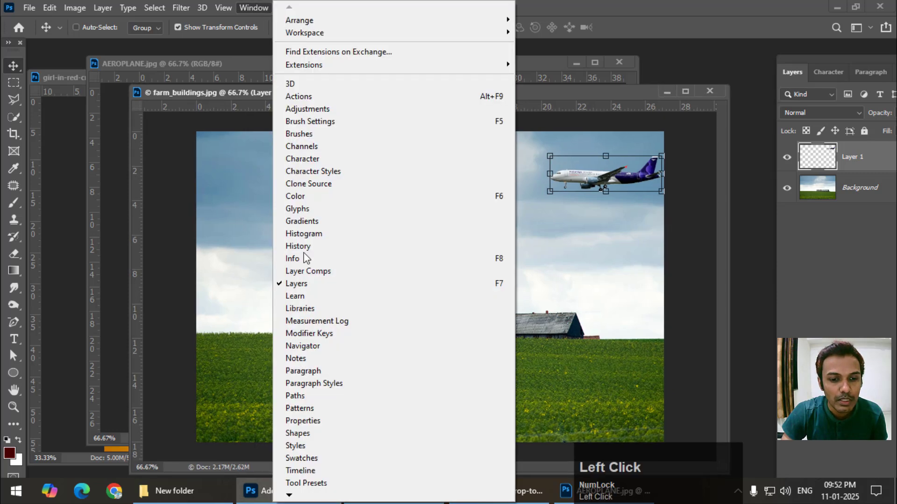
{"action": "left_click", "coordinate": [301, 471]}
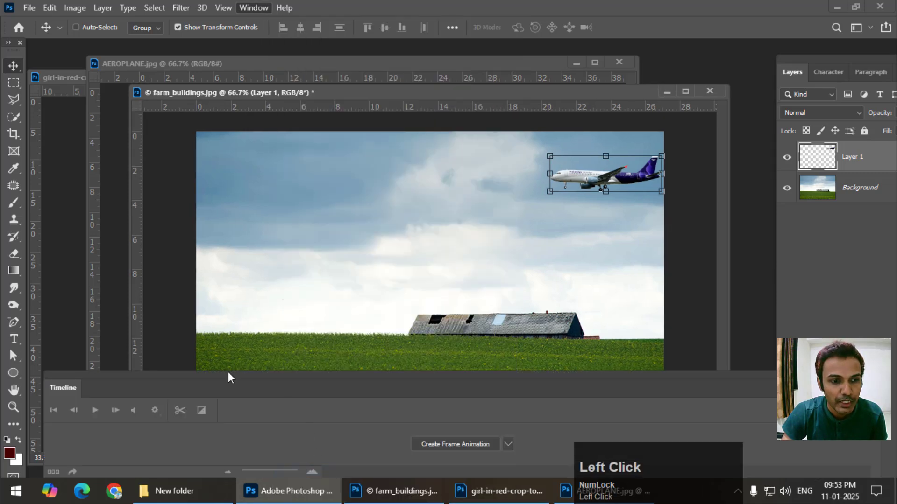
{"action": "mouse_move", "coordinate": [82, 374]}
{"action": "left_mouse_down"}
{"action": "mouse_move", "coordinate": [70, 369]}
{"action": "mouse_move", "coordinate": [85, 383]}
{"action": "left_mouse_up"}
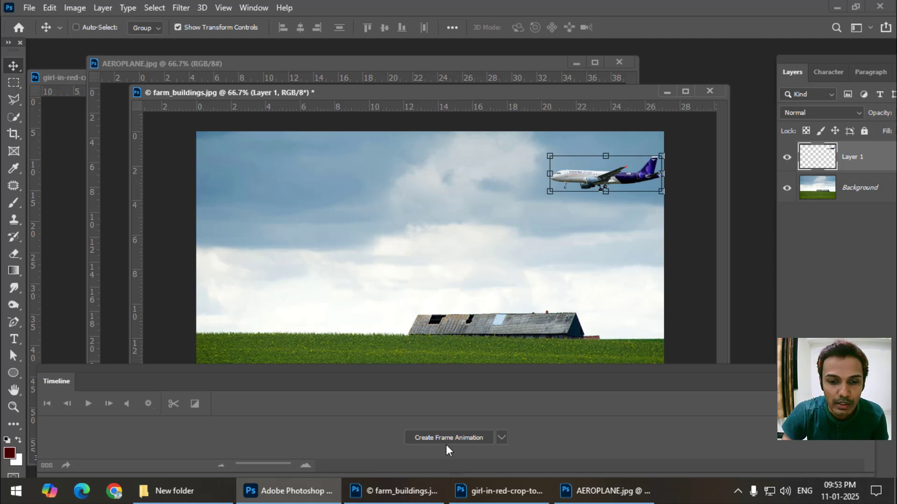
{"action": "left_click", "coordinate": [504, 441]}
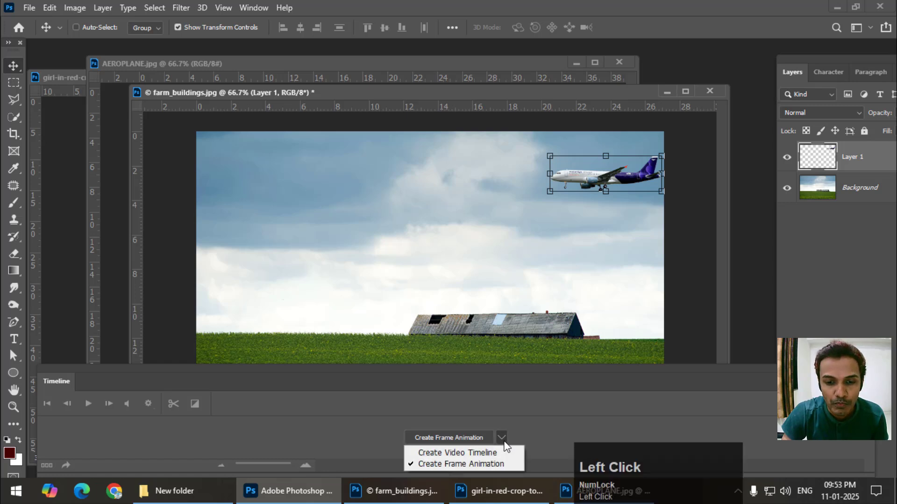
{"action": "left_click", "coordinate": [455, 464]}
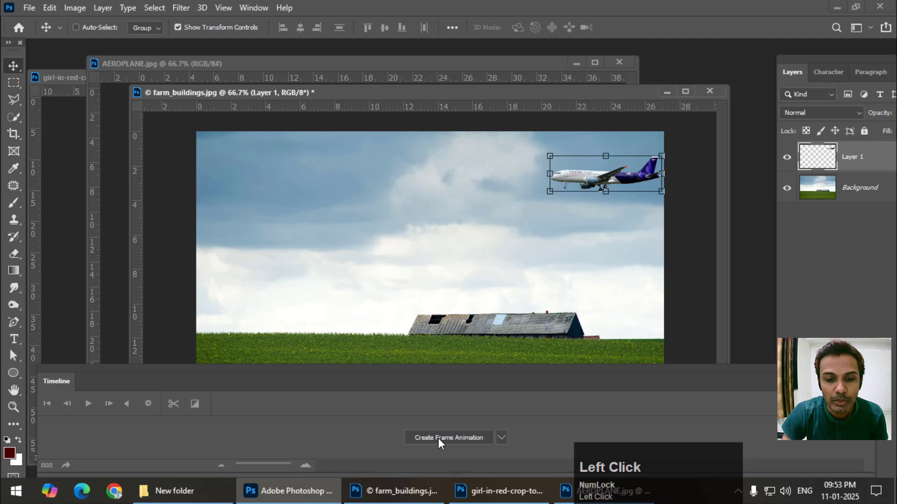
{"action": "left_click", "coordinate": [438, 438]}
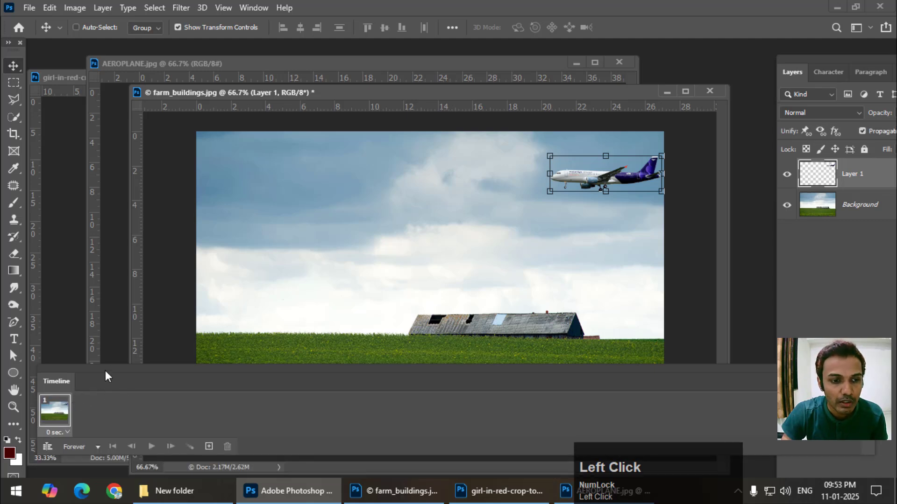
{"action": "left_click_drag", "start_coordinate": [105, 371], "coordinate": [113, 383]}
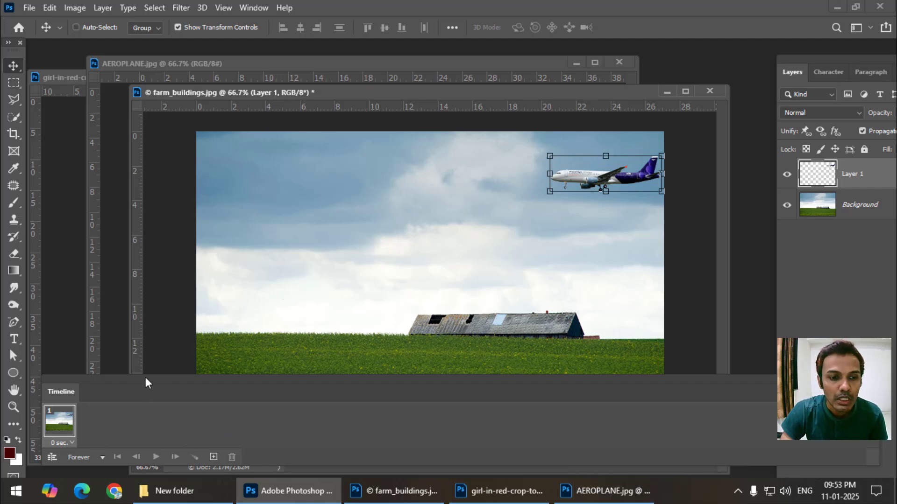
{"action": "left_click_drag", "start_coordinate": [145, 377], "coordinate": [148, 385]}
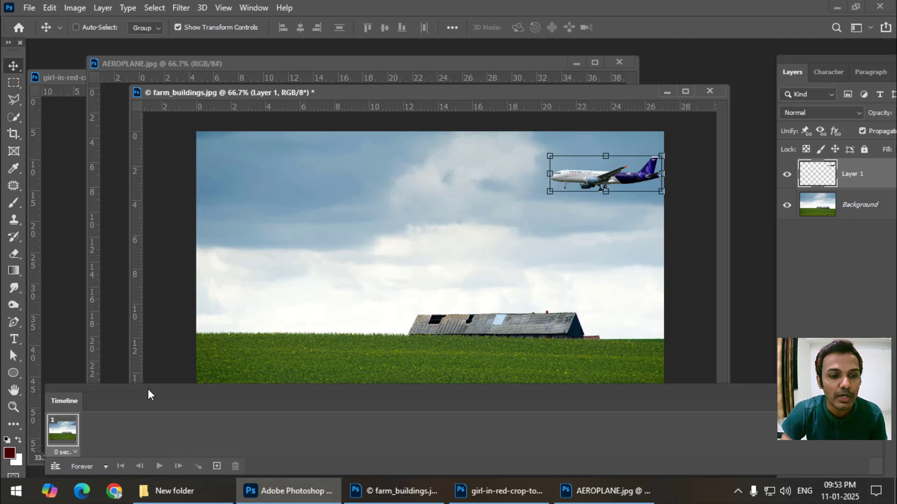
{"action": "left_click_drag", "start_coordinate": [147, 390], "coordinate": [137, 409]}
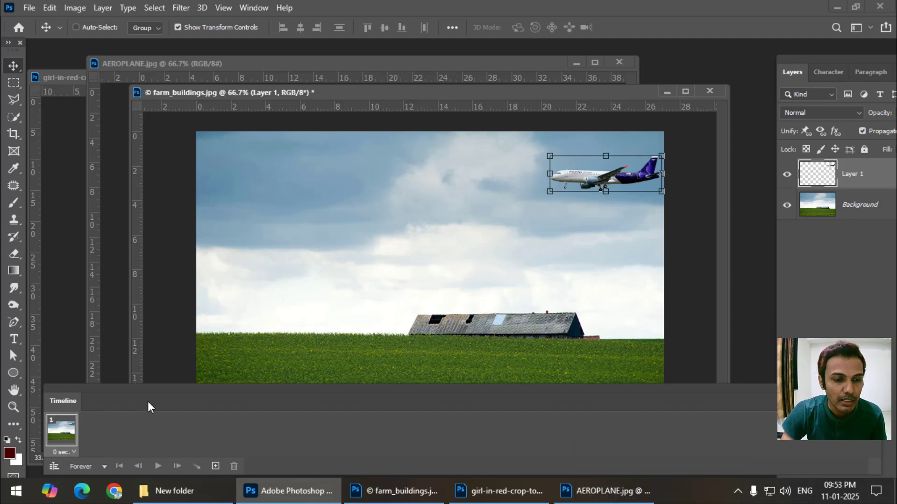
- Add a second animation frame, shift the aeroplane in it to the photo's left edge, and compare it with frame 1
{"action": "left_click", "coordinate": [216, 467]}
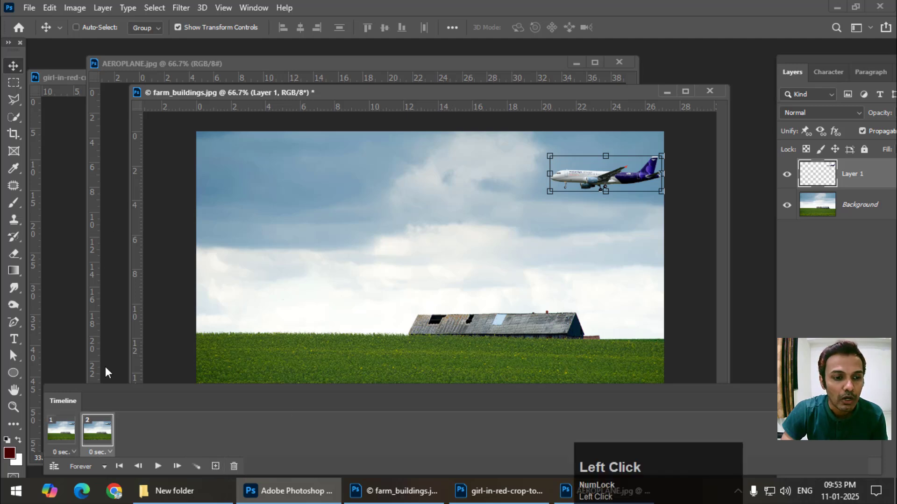
{"action": "left_click", "coordinate": [64, 436]}
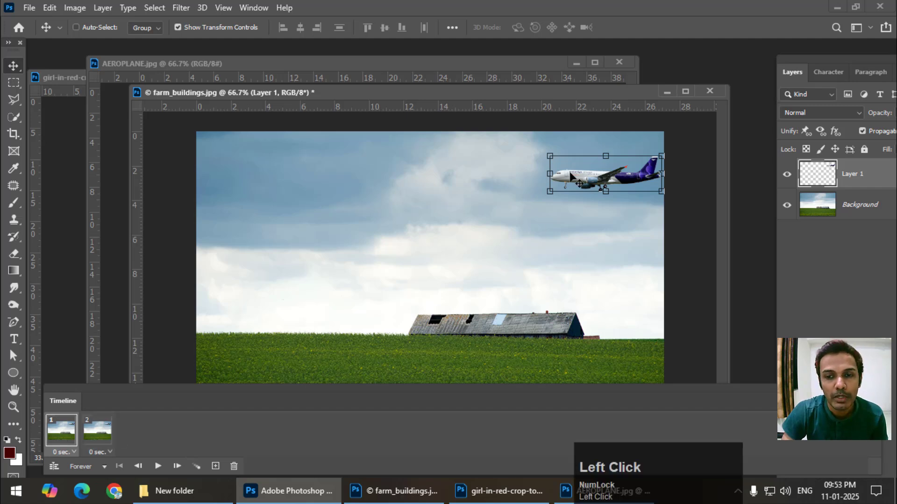
{"action": "left_click", "coordinate": [101, 436]}
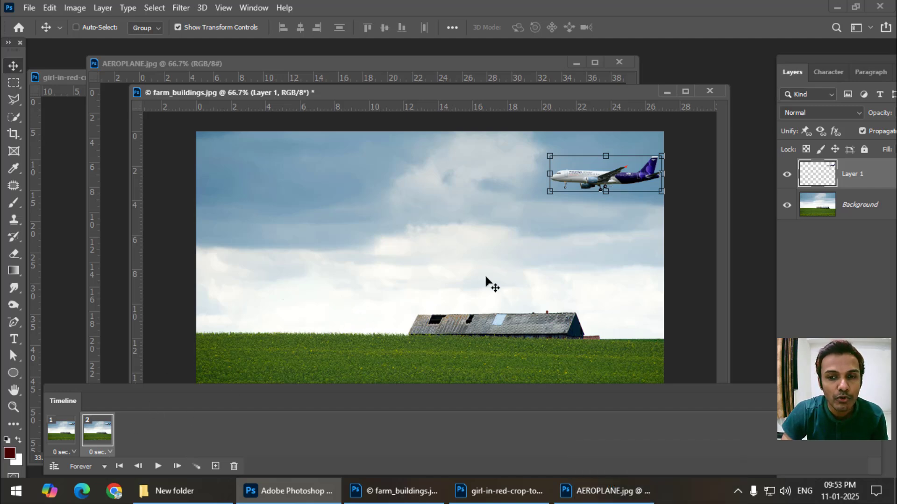
{"action": "left_click_drag", "start_coordinate": [537, 190], "coordinate": [214, 187]}
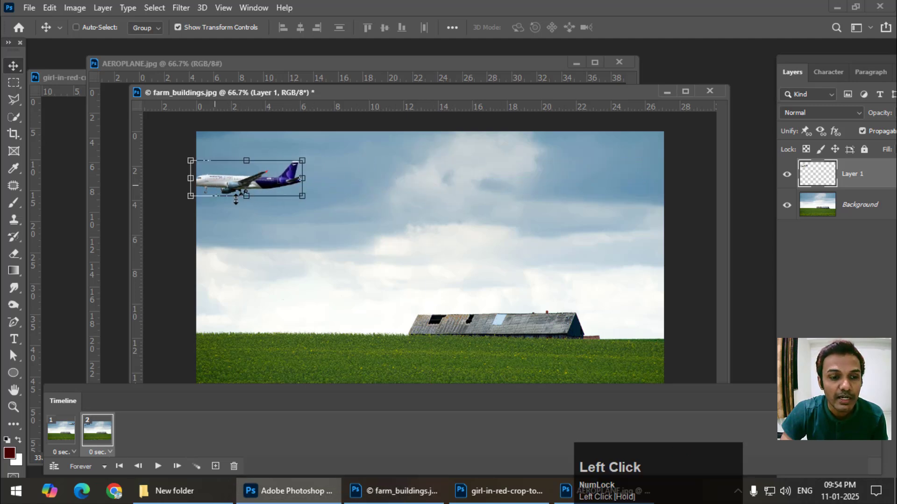
{"action": "left_click", "coordinate": [62, 434]}
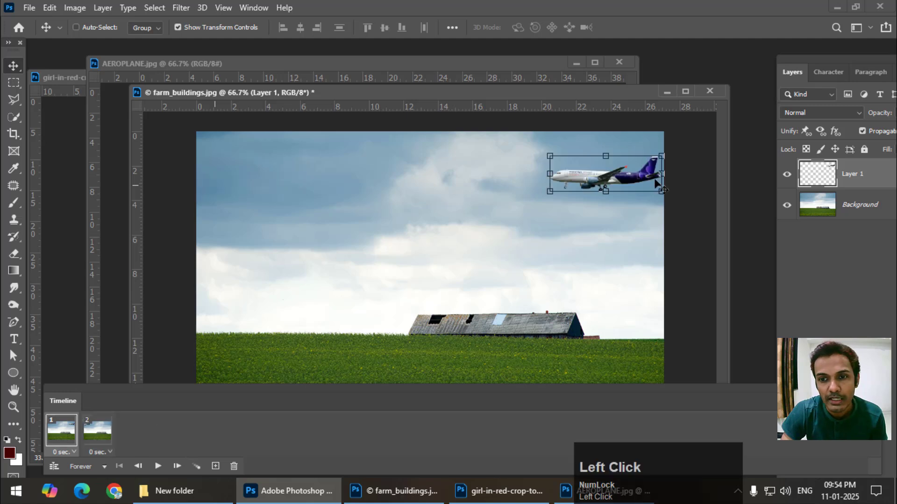
{"action": "left_click", "coordinate": [108, 434]}
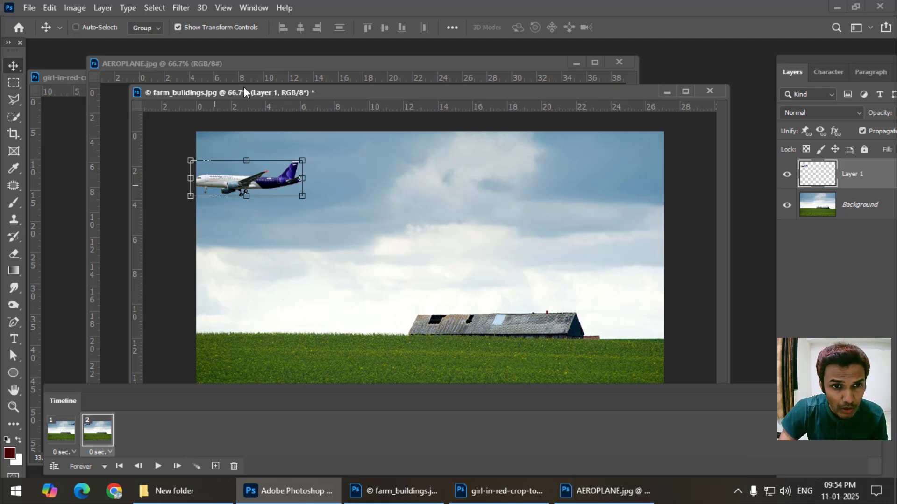
{"action": "left_click_drag", "start_coordinate": [254, 93], "coordinate": [265, 94]}
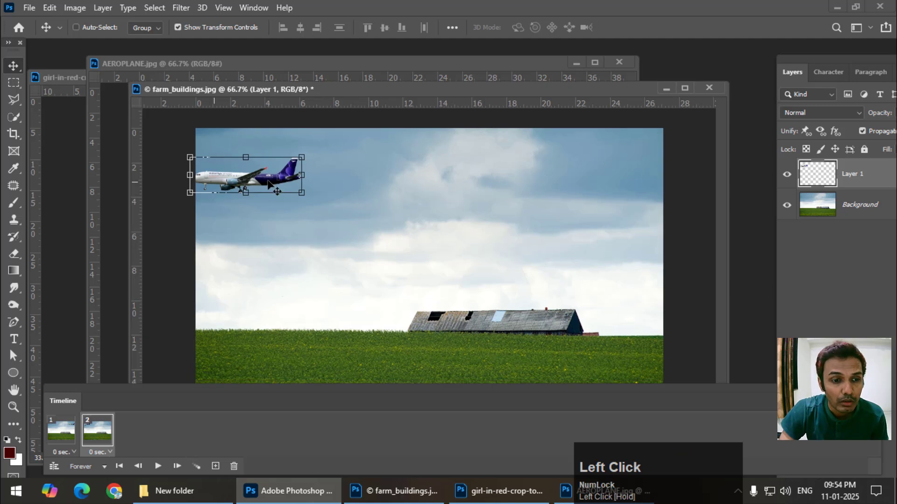
{"action": "left_click", "coordinate": [61, 430]}
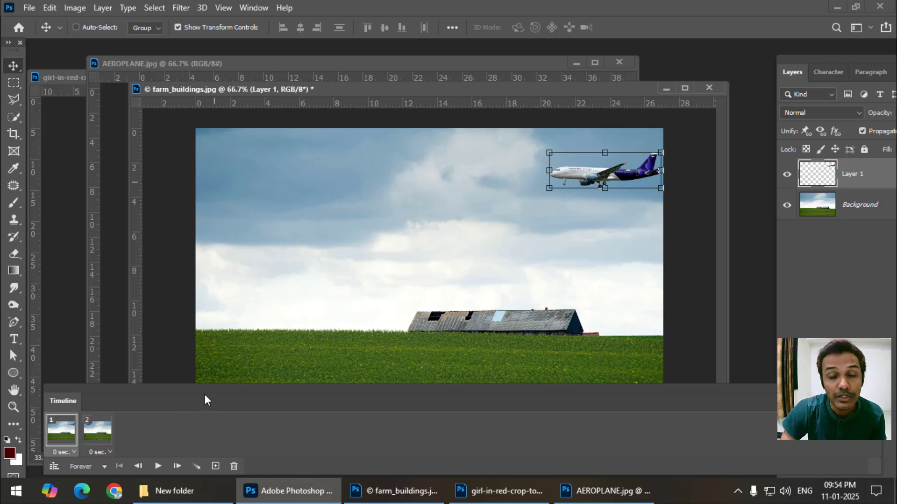
- Tween frame 2 with the previous frame, adding 10 frames for all layers with position, opacity and effects
{"action": "left_click", "coordinate": [93, 437]}
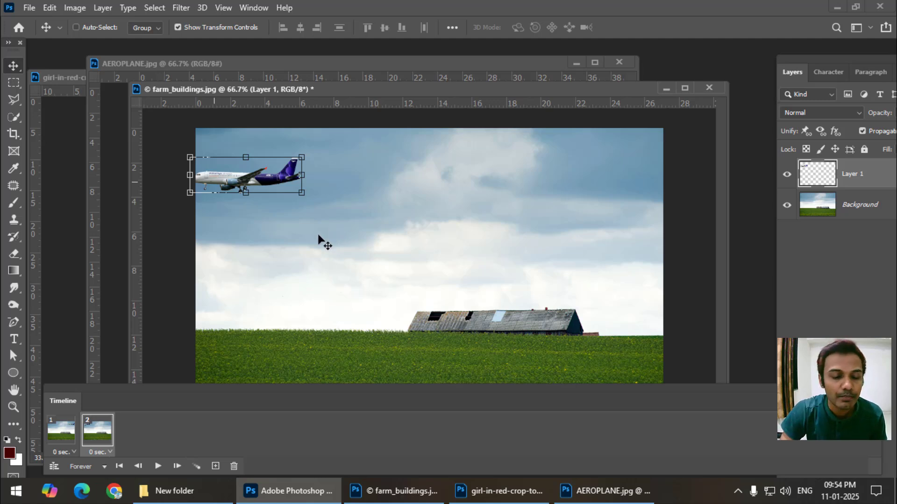
{"action": "left_click", "coordinate": [196, 468]}
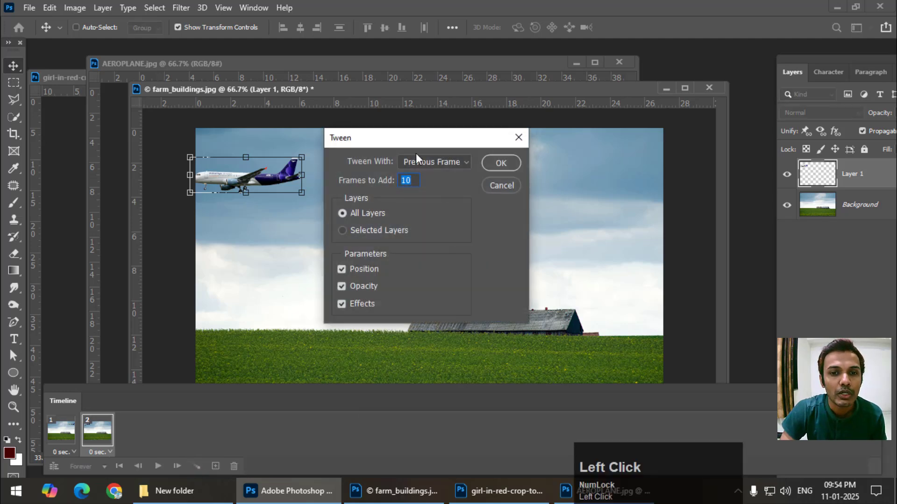
{"action": "left_click_drag", "start_coordinate": [411, 142], "coordinate": [390, 141]}
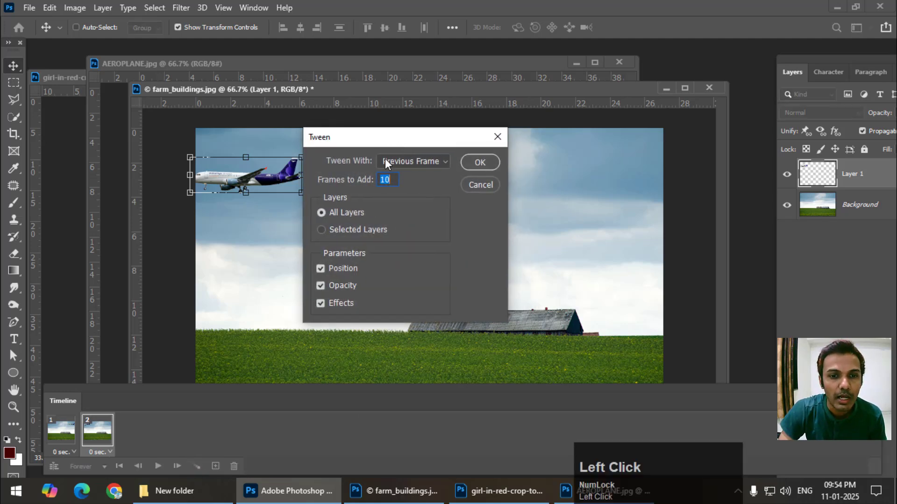
{"action": "left_click", "coordinate": [393, 179]}
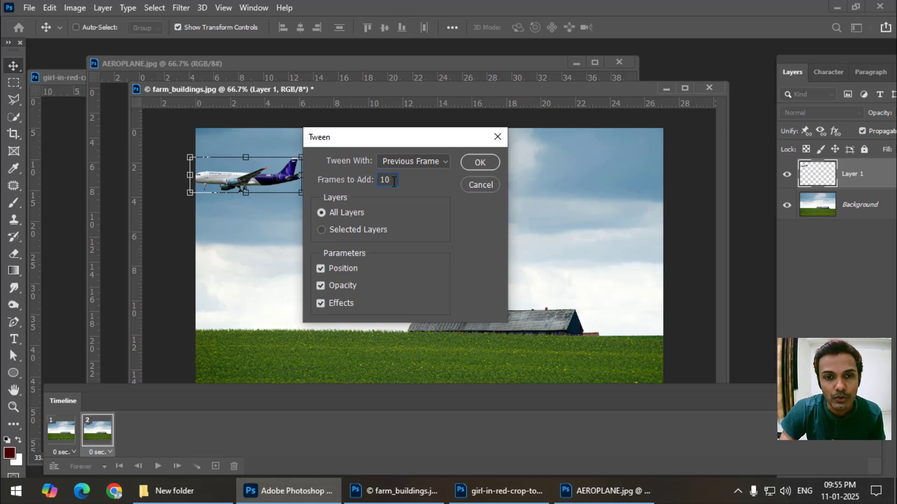
{"action": "left_click", "coordinate": [478, 163]}
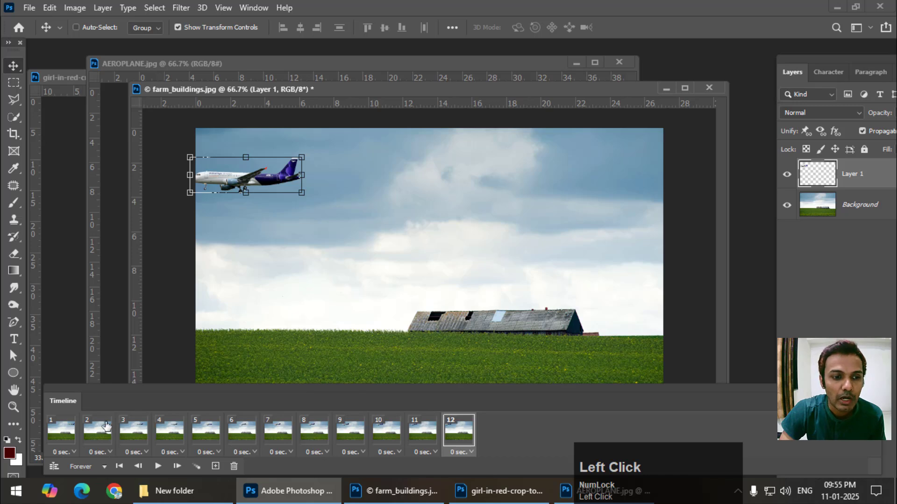
- Preview the aeroplane animation from frame 1 without the transform box around the plane, and stop playback
{"action": "left_click", "coordinate": [66, 435]}
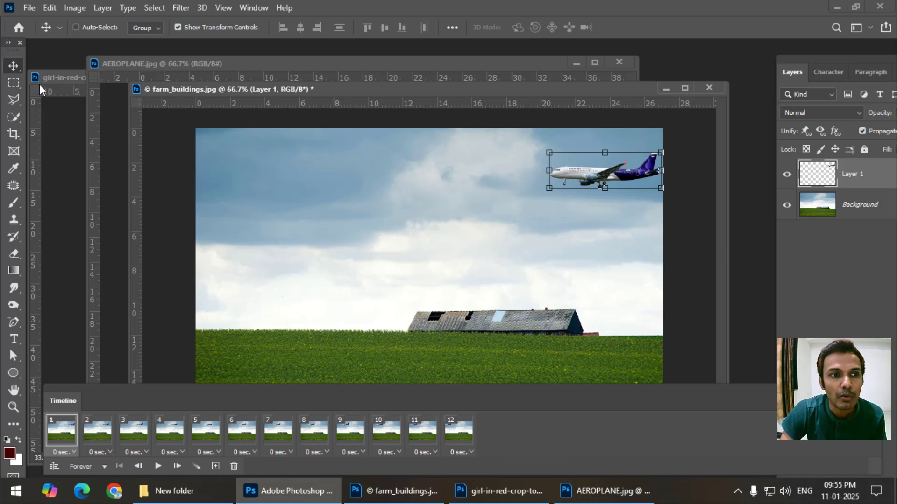
{"action": "left_click", "coordinate": [14, 86]}
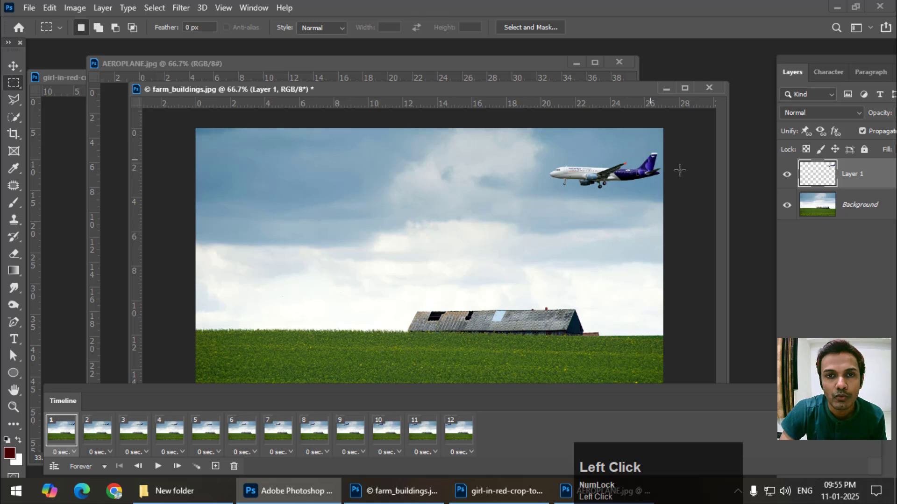
{"action": "left_click", "coordinate": [158, 466]}
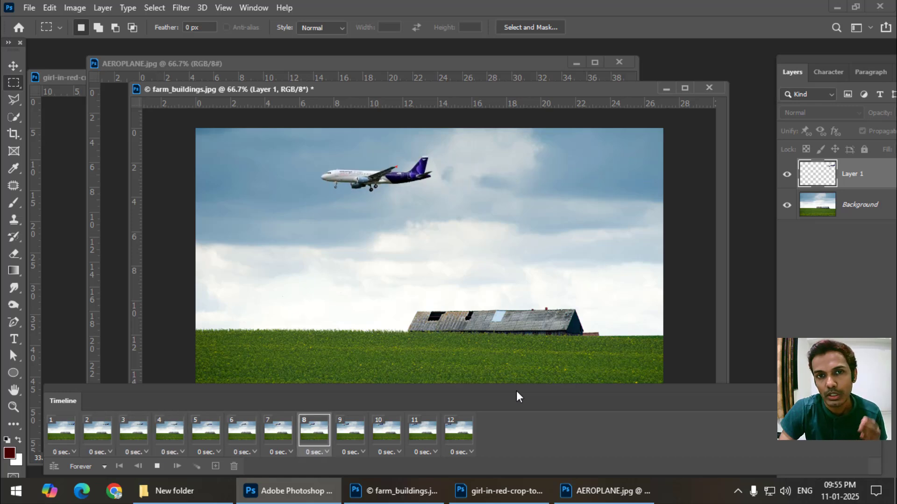
{"action": "left_click", "coordinate": [157, 466]}
- Set the animation to loop 3 times and play it
{"action": "left_click", "coordinate": [104, 468]}
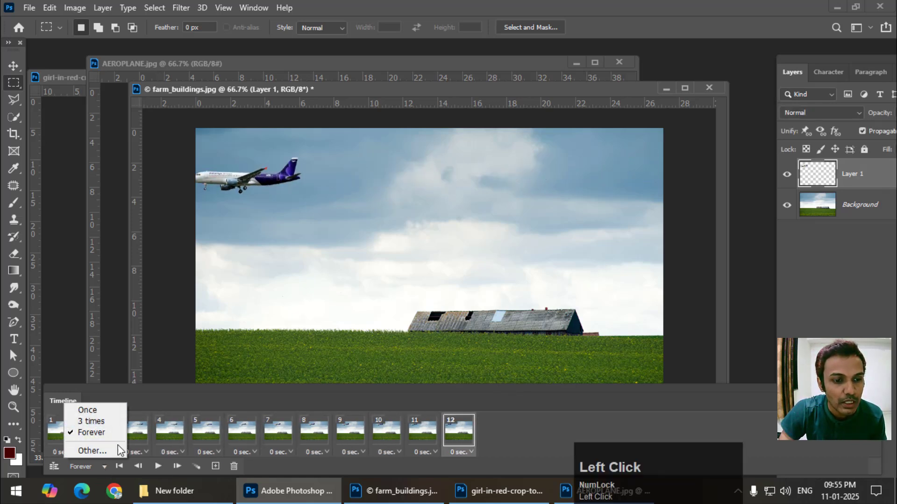
{"action": "left_click", "coordinate": [107, 423]}
{"action": "left_click", "coordinate": [157, 466]}
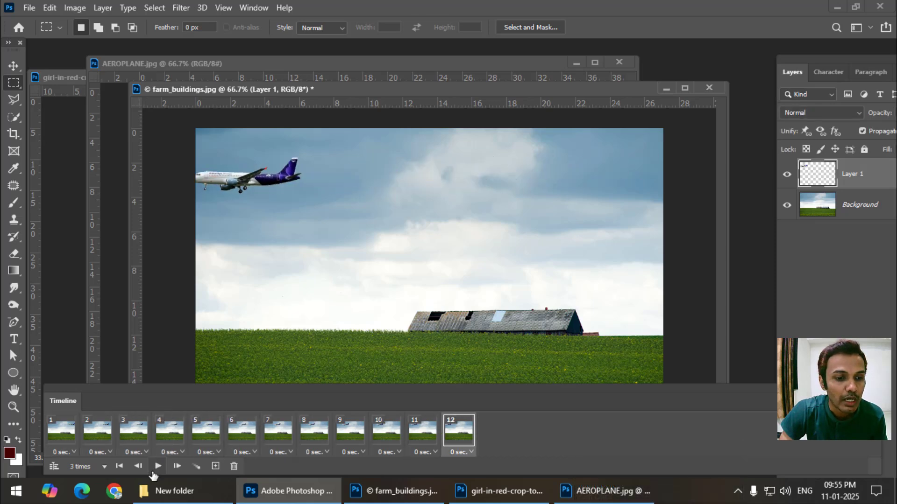
- Examine the animation's loop options, including the custom loop count setting
{"action": "left_click", "coordinate": [102, 467]}
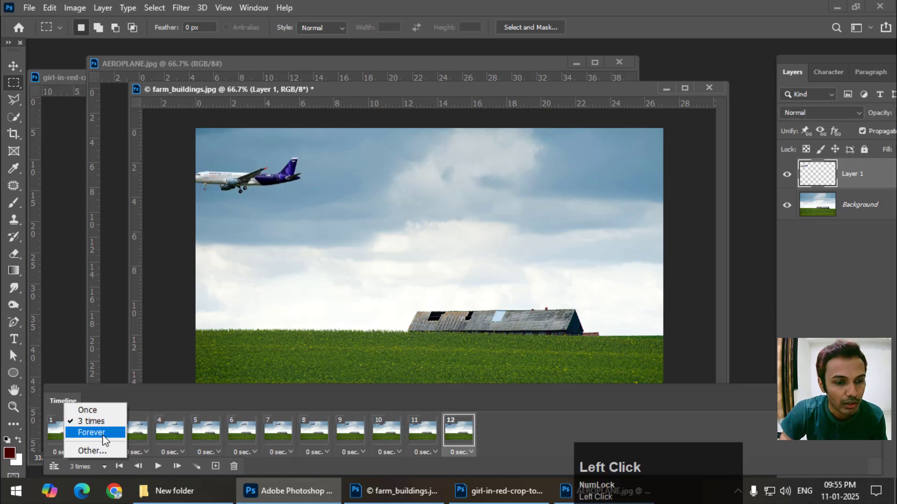
{"action": "left_click", "coordinate": [100, 450]}
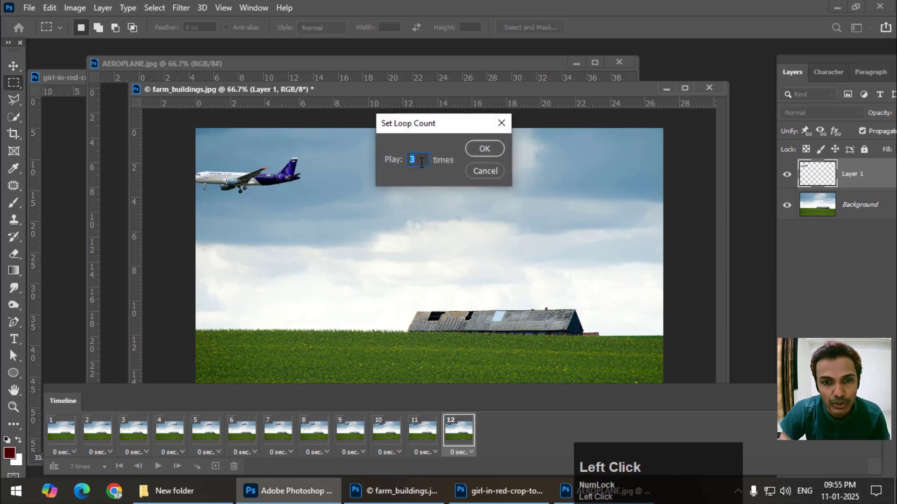
{"action": "left_click", "coordinate": [485, 171]}
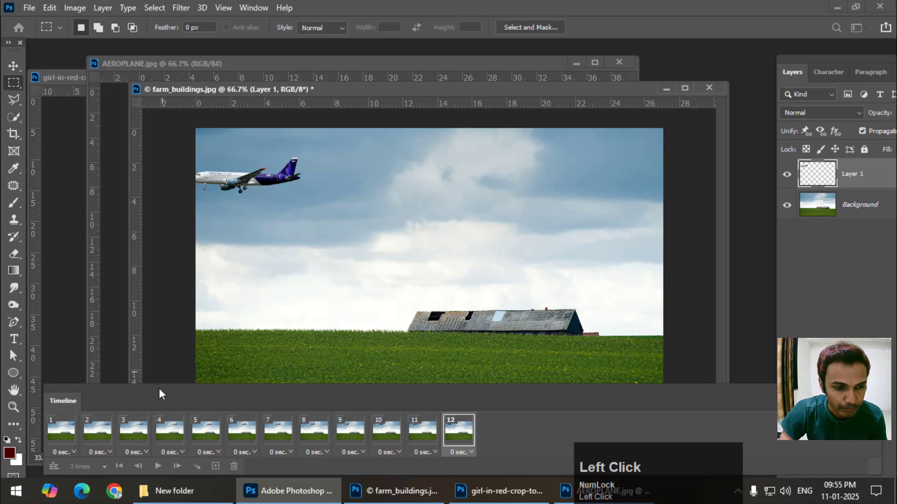
{"action": "left_click", "coordinate": [103, 466]}
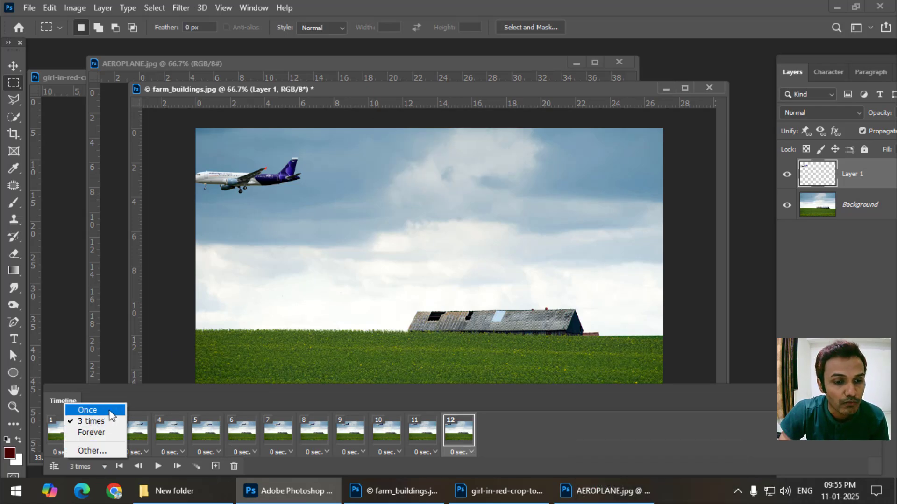
{"action": "left_click", "coordinate": [171, 396]}
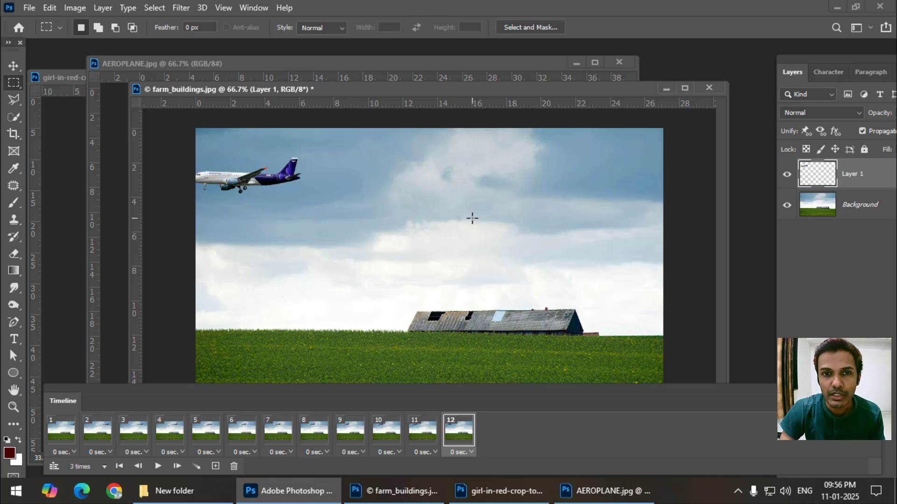
- Bring the photo of the girl in the red top to the front and create a frame animation for it
{"action": "left_click", "coordinate": [250, 66]}
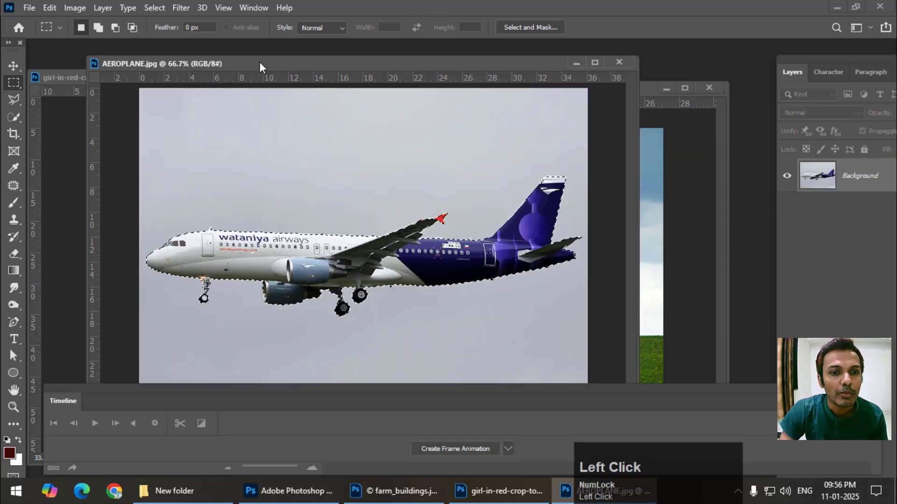
{"action": "left_click", "coordinate": [71, 80]}
{"action": "left_click_drag", "start_coordinate": [101, 75], "coordinate": [194, 56]}
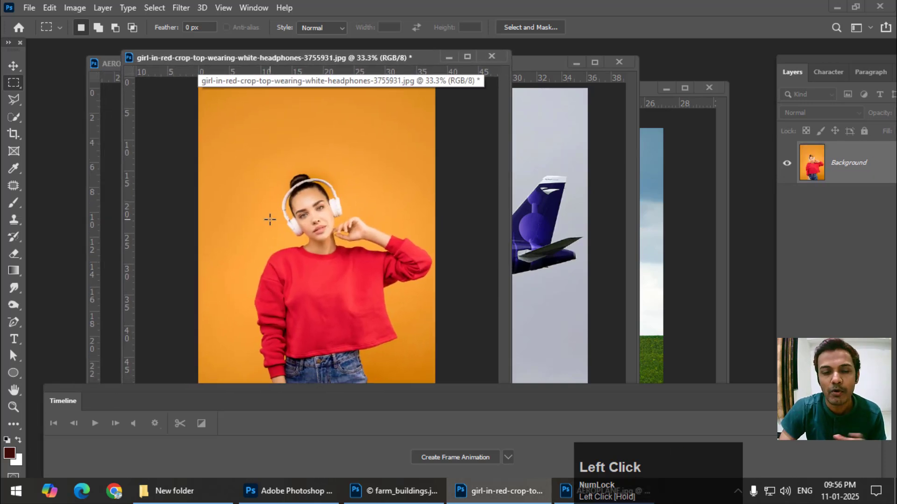
{"action": "left_click_drag", "start_coordinate": [250, 385], "coordinate": [246, 400]}
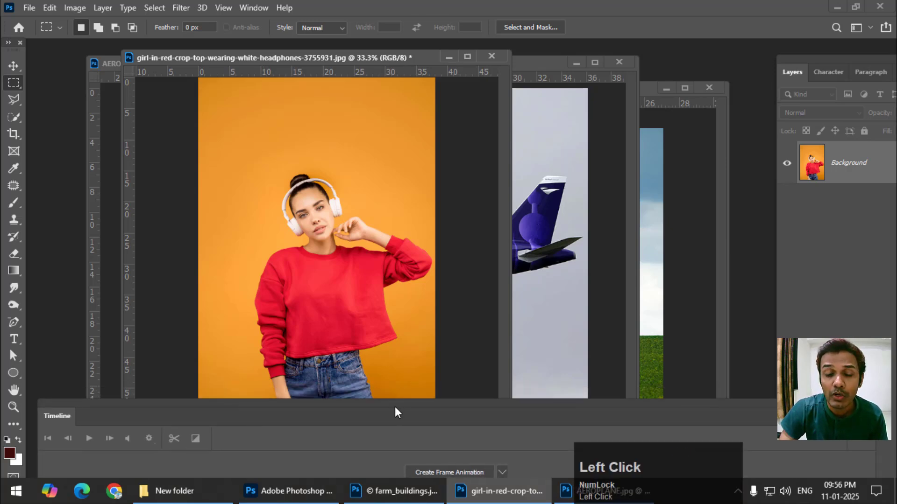
{"action": "left_click_drag", "start_coordinate": [395, 407], "coordinate": [393, 395]}
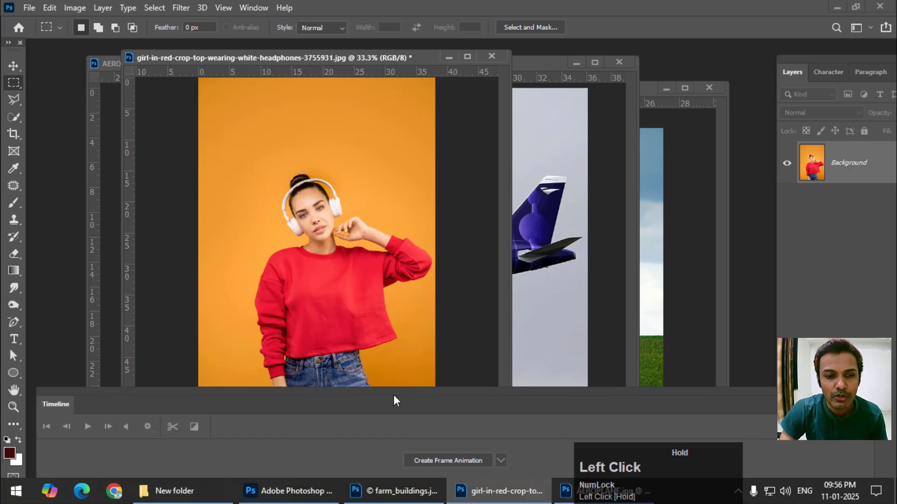
{"action": "left_click", "coordinate": [427, 463]}
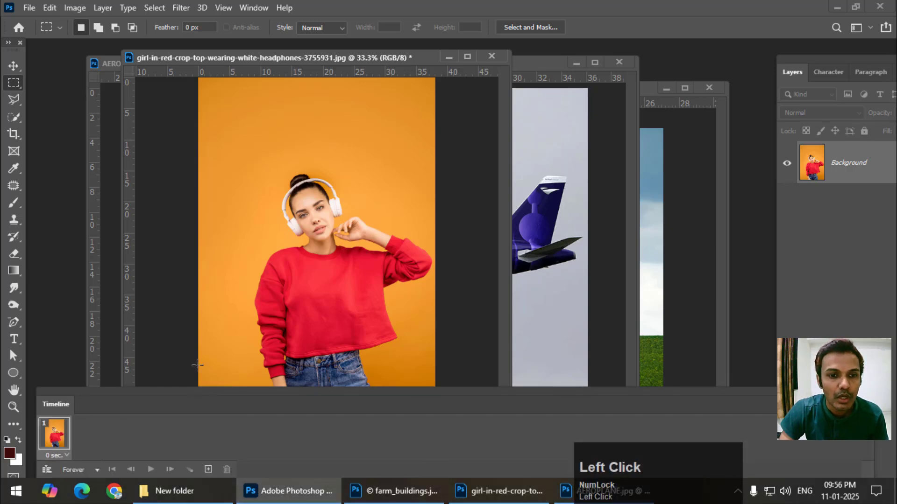
{"action": "left_click_drag", "start_coordinate": [231, 61], "coordinate": [229, 57]}
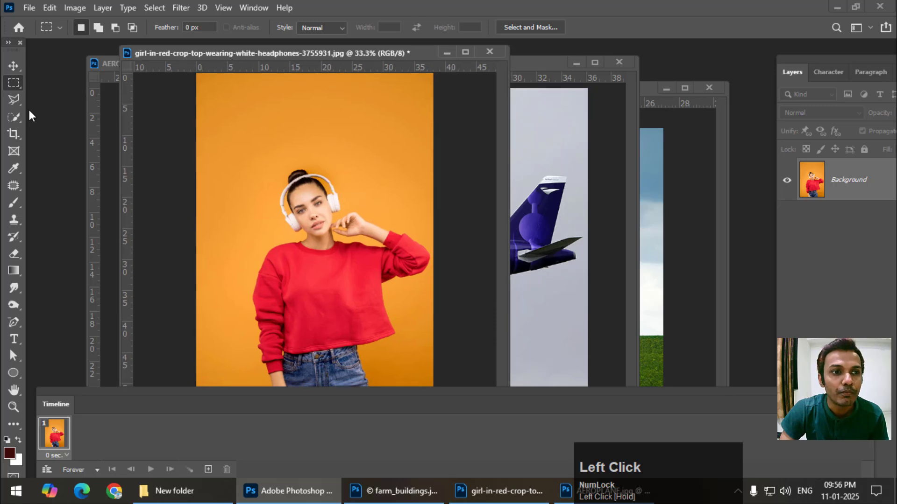
- Select the body and lowered sleeve of the girl's red top with the Quick Selection tool at brush size 60
{"action": "left_click", "coordinate": [15, 117]}
{"action": "right_click", "coordinate": [16, 116]}
{"action": "left_click", "coordinate": [52, 130]}
{"action": "scroll", "coordinate": [384, 289], "scroll_direction": "down", "scroll_amount": 1}
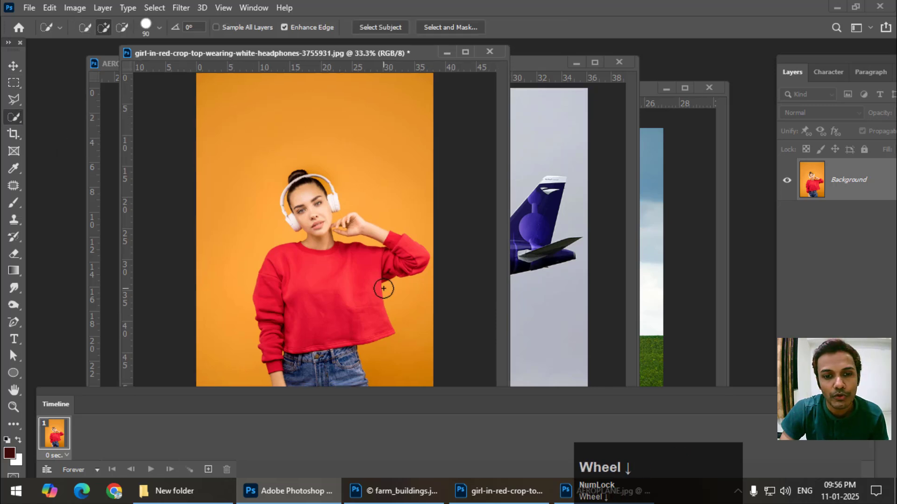
{"action": "left_click_drag", "start_coordinate": [307, 395], "coordinate": [303, 402]}
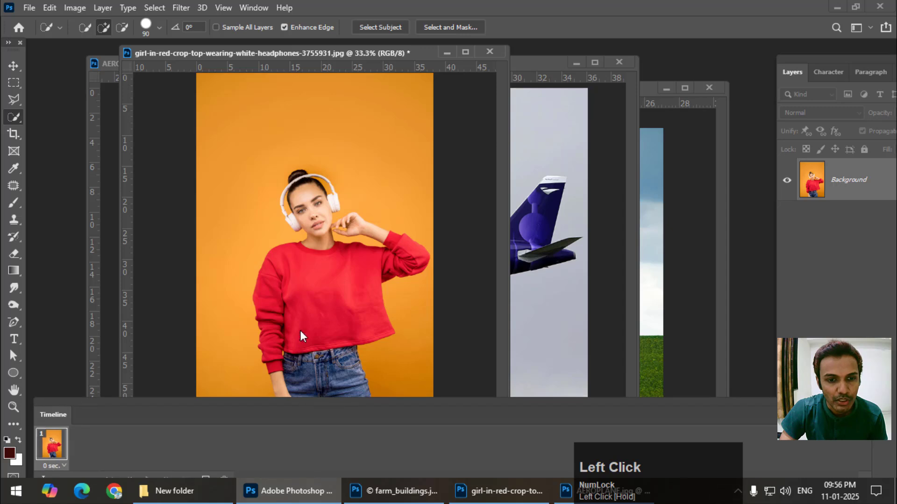
{"action": "key", "text": "bracketleft"}
{"action": "key", "text": "bracketleft"}
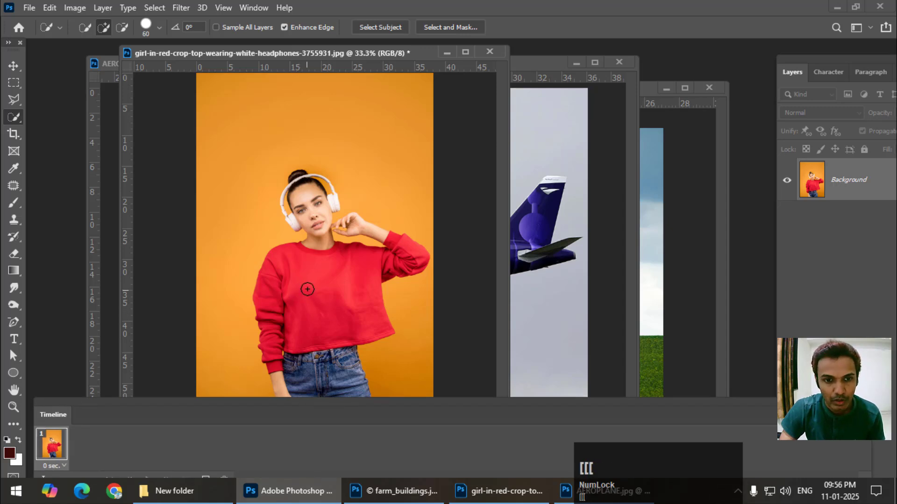
{"action": "left_click_drag", "start_coordinate": [299, 276], "coordinate": [287, 302]}
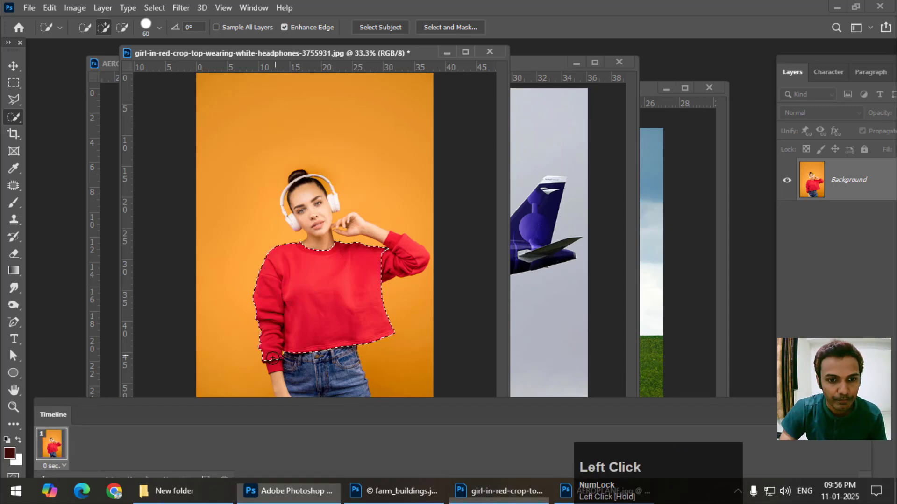
{"action": "left_click", "coordinate": [271, 365]}
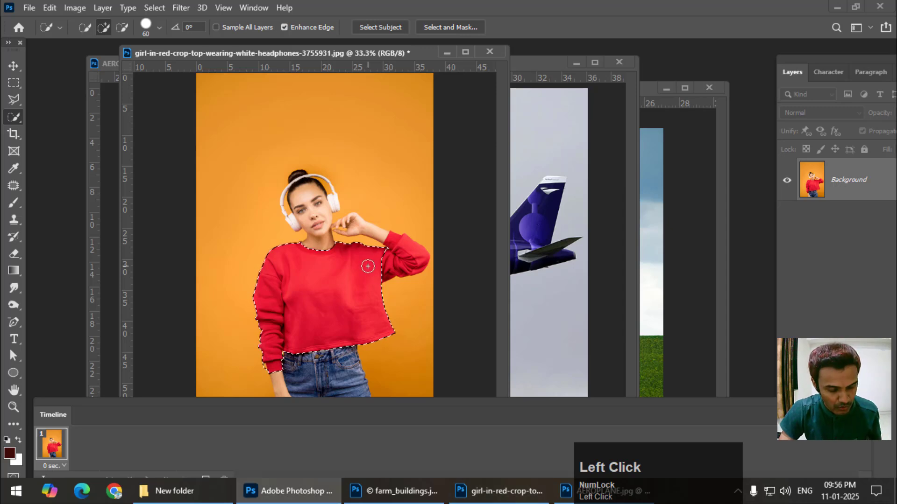
- Reduce the selection brush to 35 and add the lowered sleeve's cuff and the raised sleeve to the selection
{"action": "key", "text": "bracketleft"}
{"action": "key", "text": "bracketleft"}
{"action": "key", "text": "bracketleft"}
{"action": "key", "text": "bracketleft"}
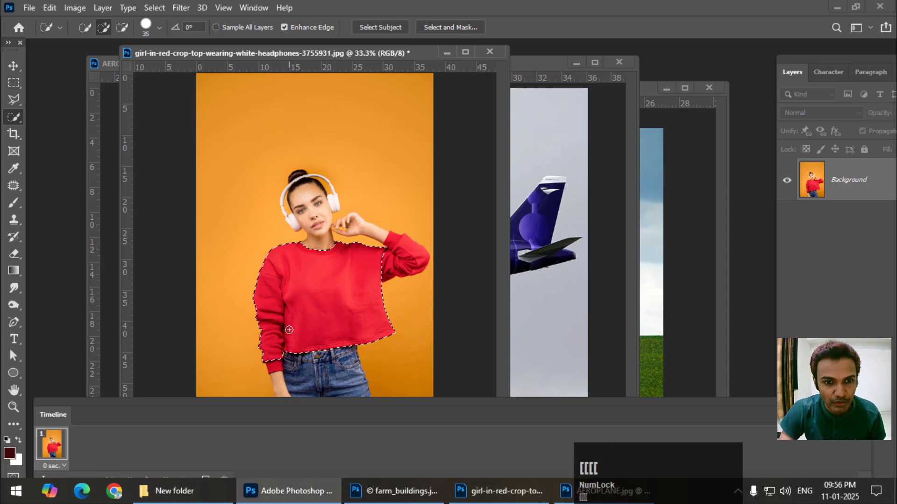
{"action": "left_click", "coordinate": [276, 365]}
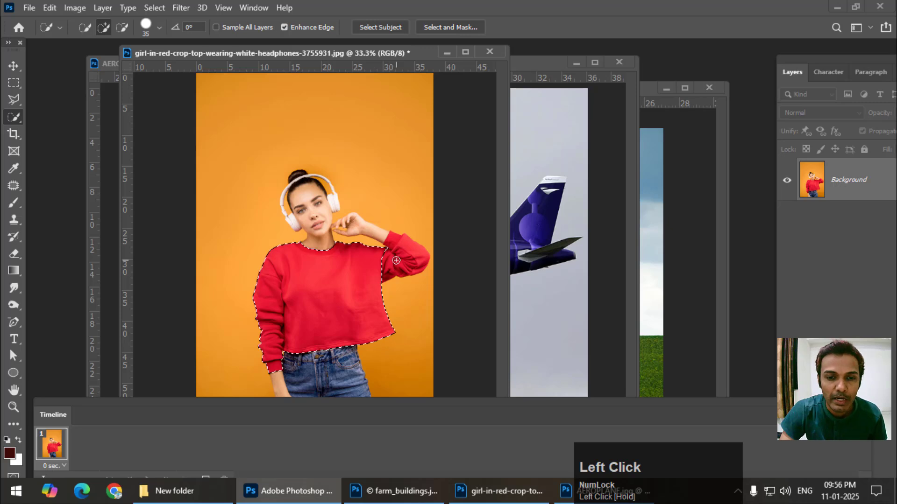
{"action": "mouse_move", "coordinate": [381, 266]}
{"action": "left_mouse_down"}
{"action": "mouse_move", "coordinate": [411, 259]}
{"action": "mouse_move", "coordinate": [366, 265]}
{"action": "left_mouse_up"}
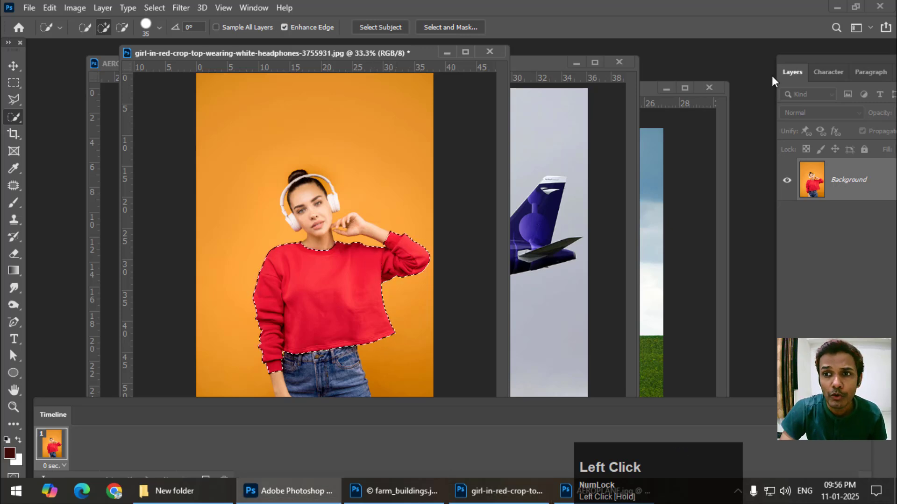
- Copy the selected red top to a new layer and convert that layer to a smart object
{"action": "left_click_drag", "start_coordinate": [805, 63], "coordinate": [744, 42]}
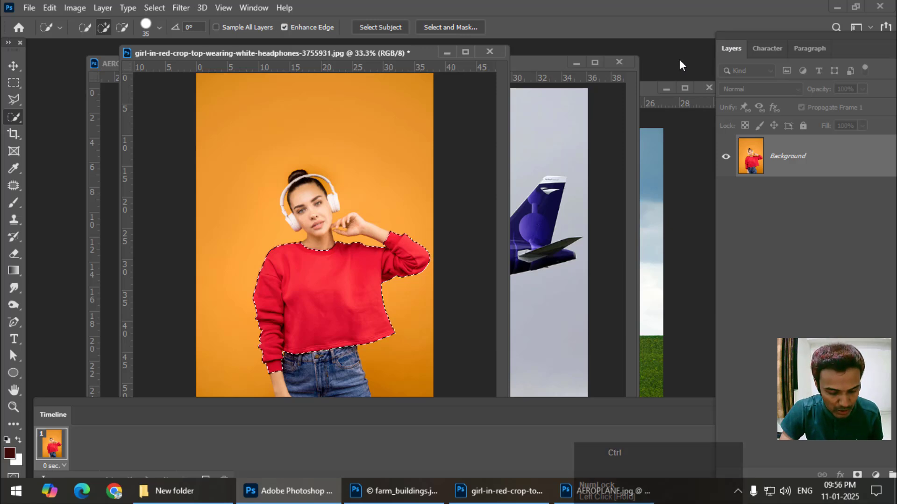
{"action": "key", "text": "ctrl+j"}
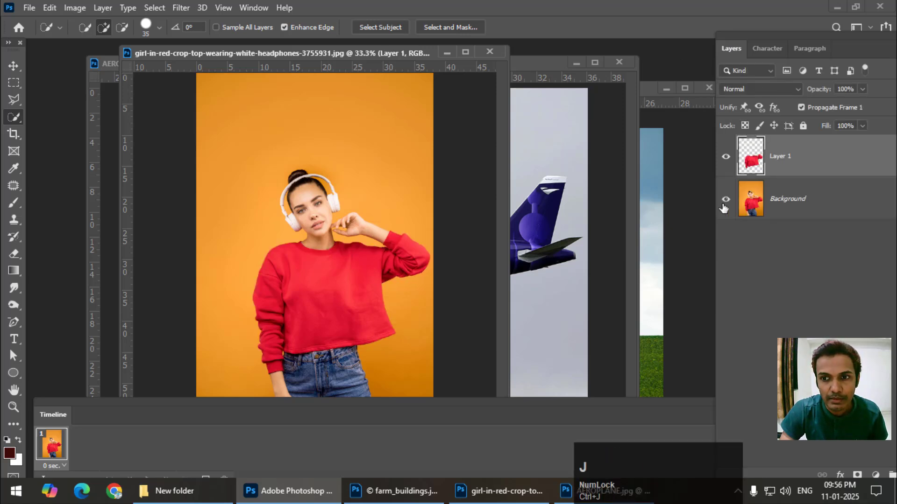
{"action": "left_click", "coordinate": [724, 201]}
{"action": "left_click", "coordinate": [725, 201]}
{"action": "key", "text": "ctrl+minus"}
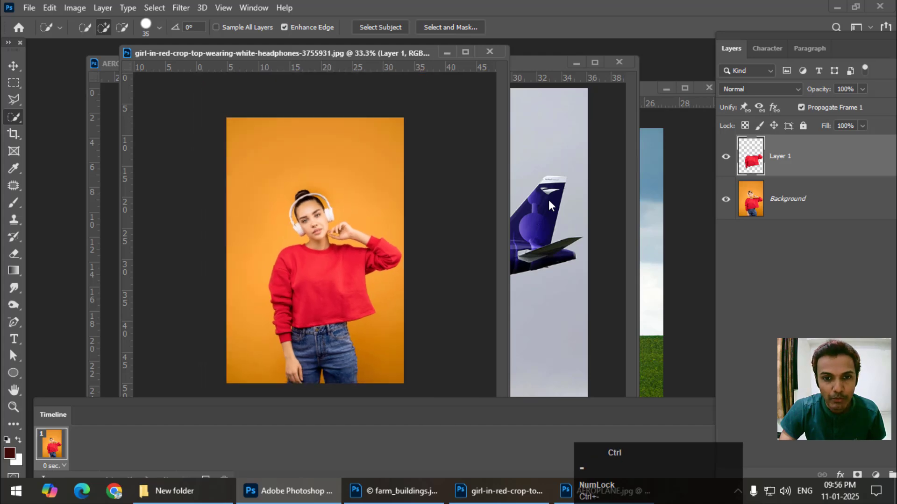
{"action": "right_click", "coordinate": [858, 163]}
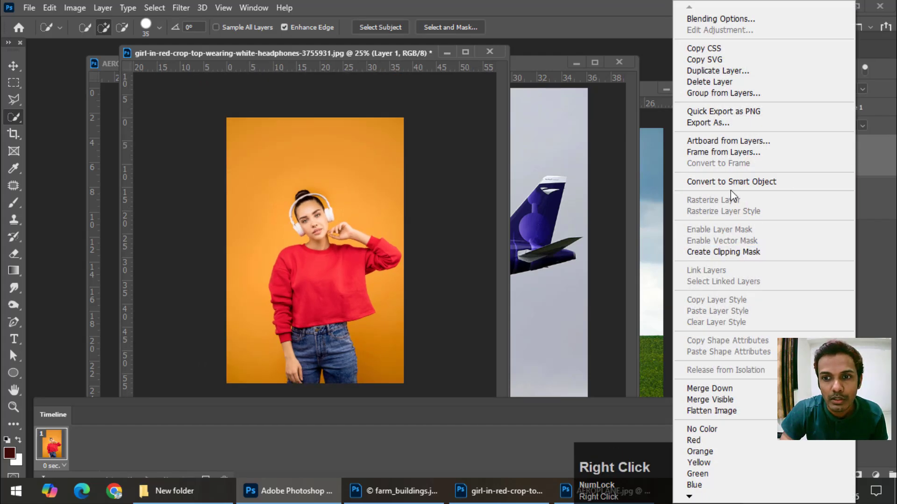
{"action": "left_click", "coordinate": [731, 183]}
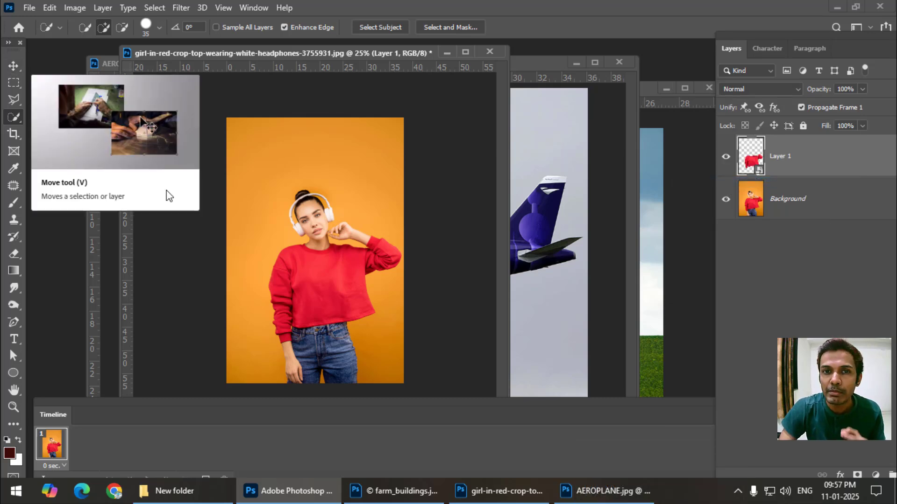
- Widen the girl photo's window and move the copied red top completely off the canvas, beyond the photo's left edge
{"action": "left_click", "coordinate": [13, 66]}
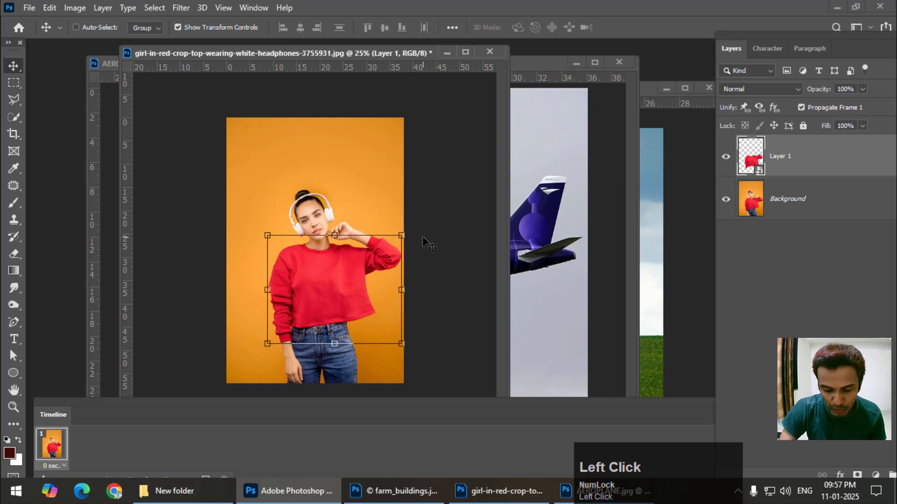
{"action": "left_click_drag", "start_coordinate": [508, 265], "coordinate": [625, 269]}
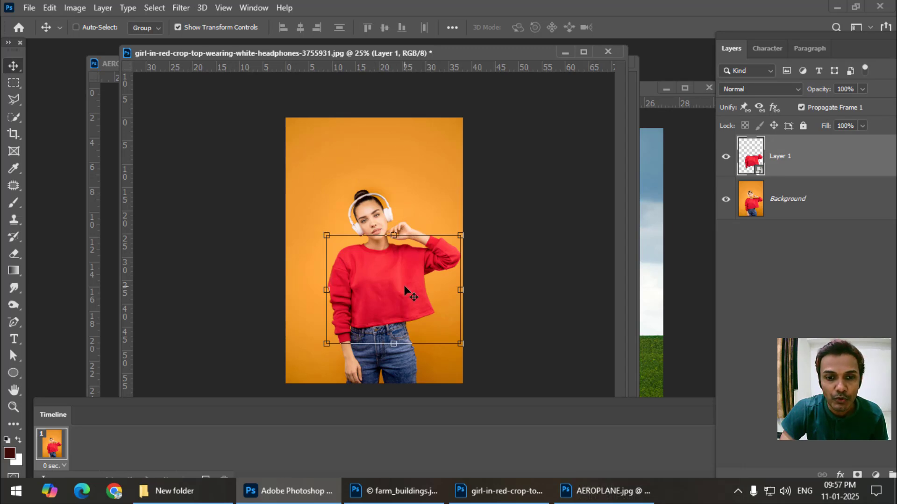
{"action": "left_click_drag", "start_coordinate": [404, 285], "coordinate": [226, 273]}
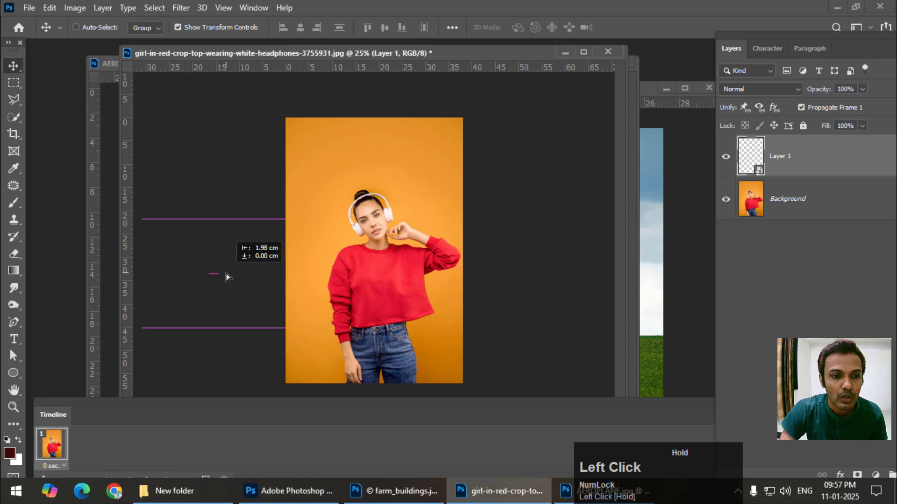
{"action": "left_click_drag", "start_coordinate": [285, 56], "coordinate": [268, 51]}
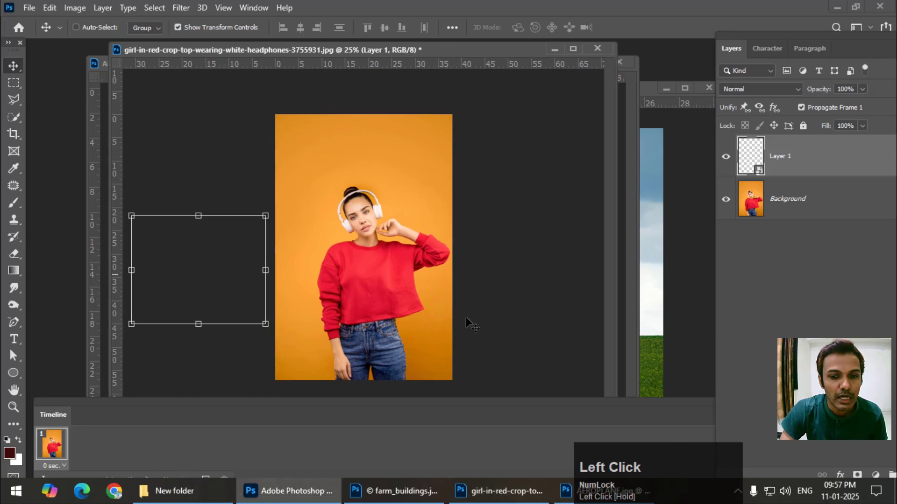
- Add a second animation frame and duplicate the red top's layer three times, spreading the copies around both sides of the photo
{"action": "left_click_drag", "start_coordinate": [603, 397], "coordinate": [600, 377]}
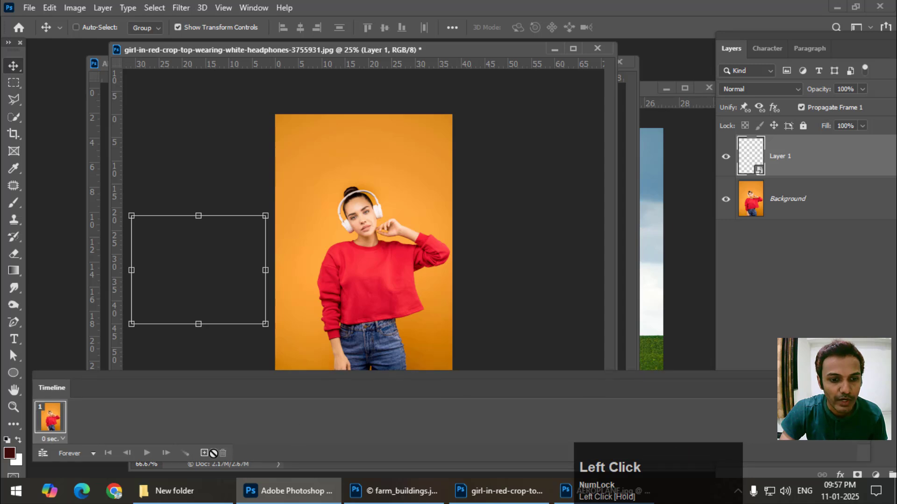
{"action": "left_click", "coordinate": [204, 453]}
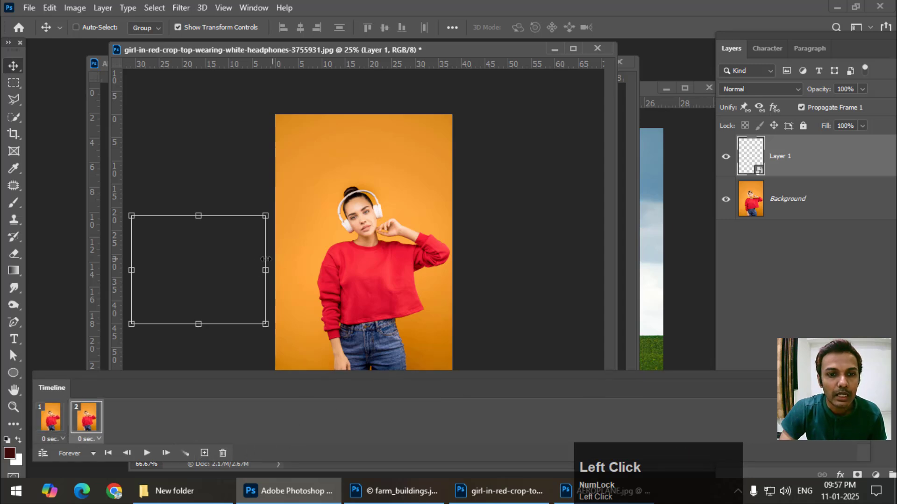
{"action": "left_click_drag", "start_coordinate": [219, 283], "coordinate": [543, 313]}
- Move the tops on Layer 1 copy 2, Layer 1 copy and Layer 1 completely outside the photo's side edges
{"action": "left_click", "coordinate": [738, 201]}
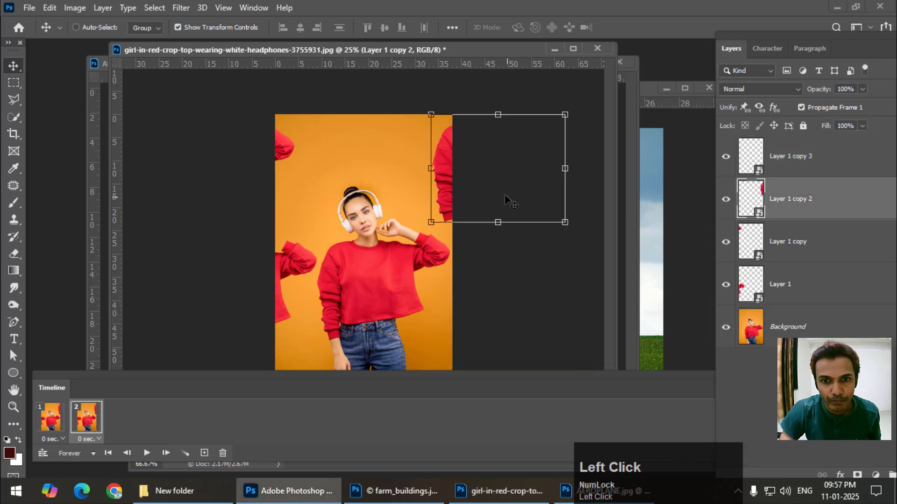
{"action": "left_click_drag", "start_coordinate": [508, 200], "coordinate": [551, 193]}
{"action": "left_click", "coordinate": [772, 241]}
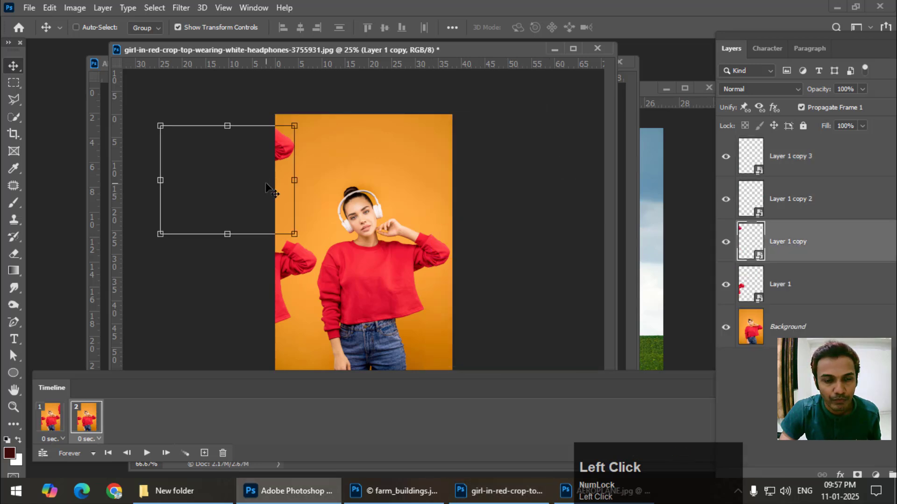
{"action": "left_click_drag", "start_coordinate": [266, 187], "coordinate": [231, 190]}
{"action": "left_click", "coordinate": [771, 284]}
{"action": "left_click_drag", "start_coordinate": [236, 310], "coordinate": [217, 314]}
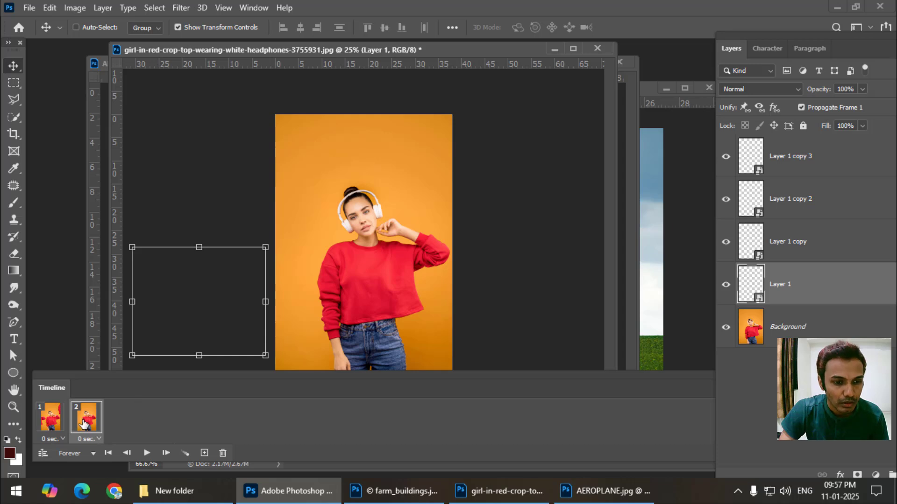
{"action": "left_click_drag", "start_coordinate": [202, 313], "coordinate": [313, 301]}
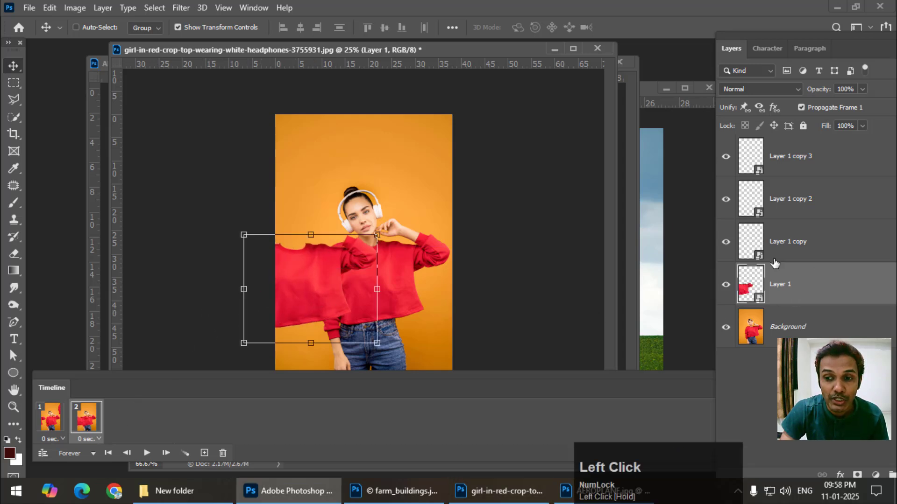
{"action": "left_click", "coordinate": [74, 8]}
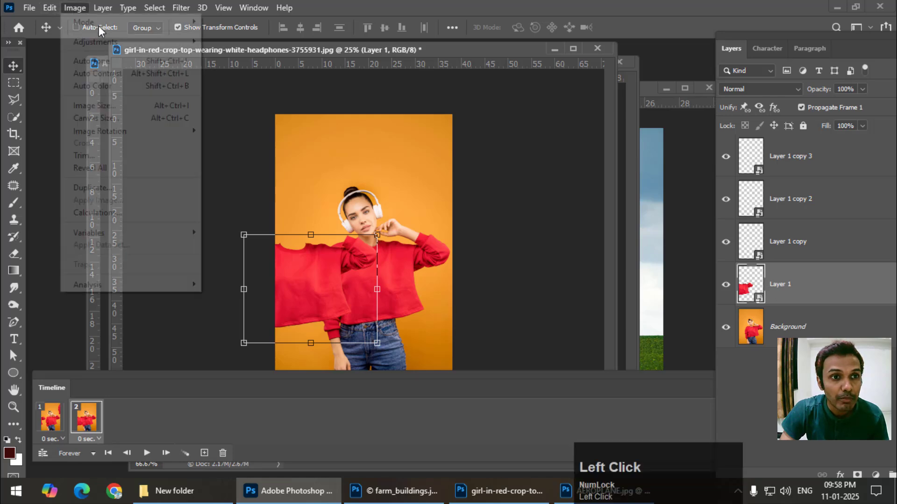
{"action": "left_click", "coordinate": [475, 100]}
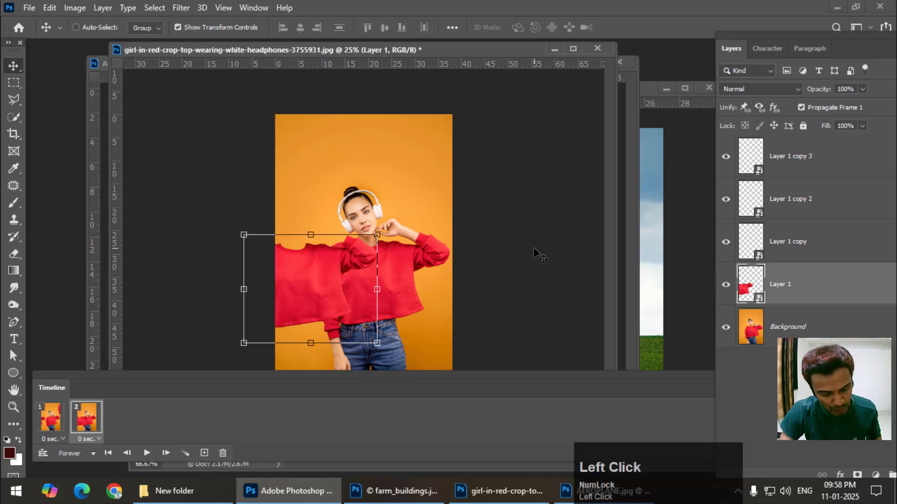
- Undo the changes back to the single Layer 1 red top, before its duplicates were made
{"action": "key", "text": "ctrl+z"}
{"action": "key", "text": "ctrl+z"}
{"action": "key", "text": "ctrl+z"}
{"action": "key", "text": "ctrl+z"}
{"action": "key", "text": "ctrl+z"}
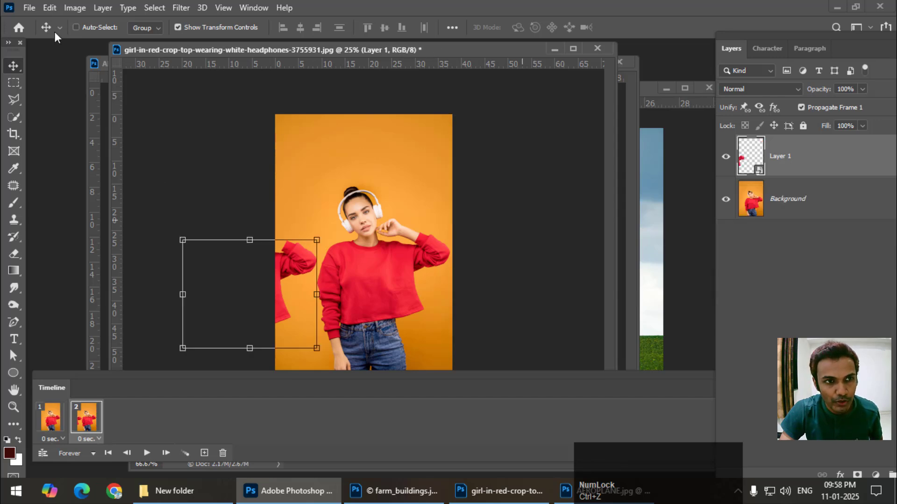
- Apply a colorized Hue/Saturation adjustment to Layer 1 with hue 222 and saturation 53, turning the top blue
{"action": "left_click", "coordinate": [75, 7]}
{"action": "mouse_move", "coordinate": [93, 43]}
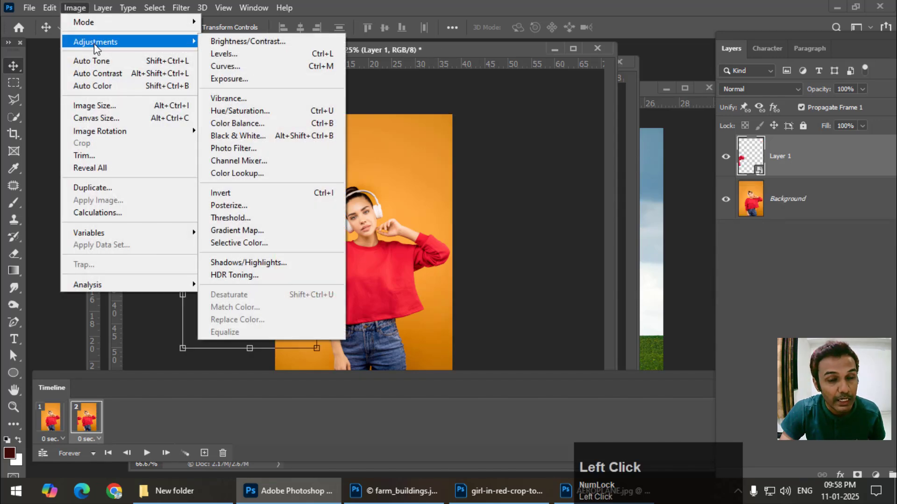
{"action": "left_click", "coordinate": [234, 110]}
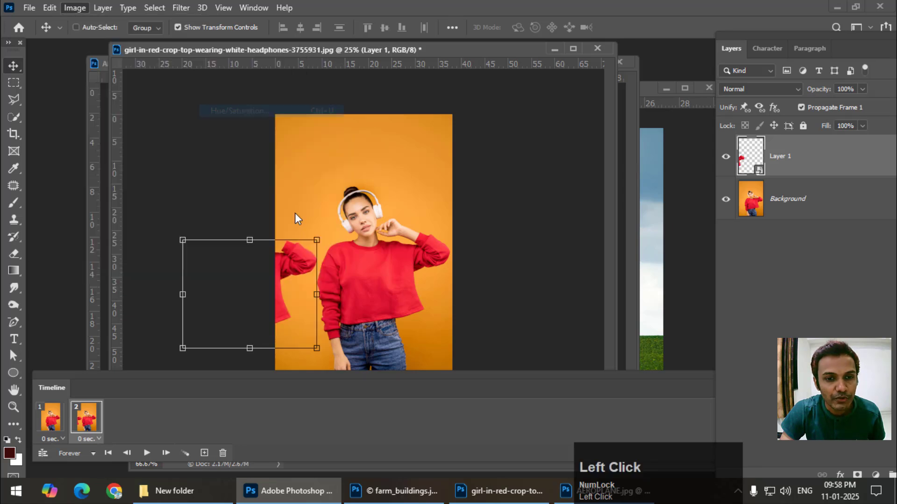
{"action": "left_click_drag", "start_coordinate": [458, 78], "coordinate": [508, 84]}
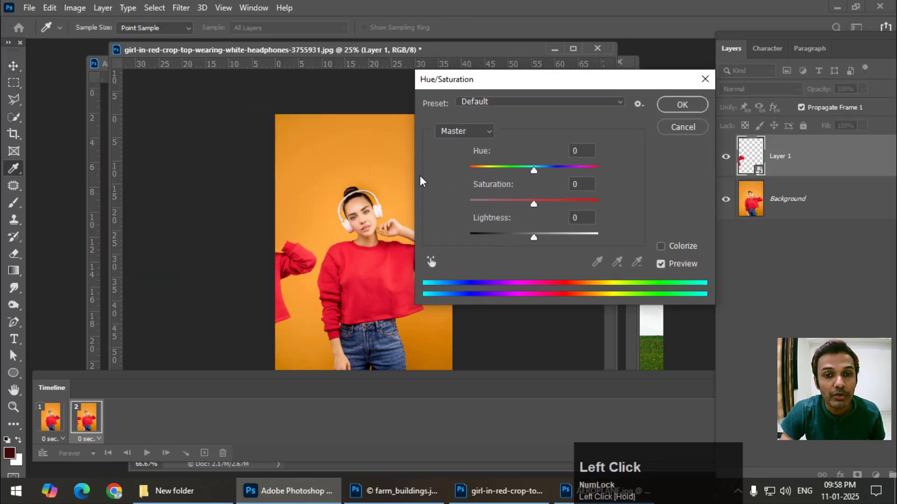
{"action": "left_click", "coordinate": [661, 246]}
{"action": "left_click", "coordinate": [546, 169]}
{"action": "left_click_drag", "start_coordinate": [546, 170], "coordinate": [550, 170]}
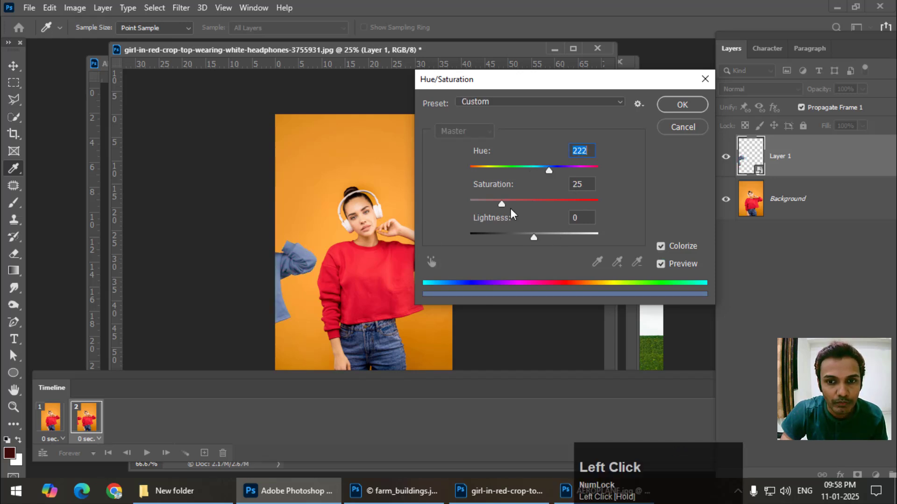
{"action": "left_click_drag", "start_coordinate": [524, 203], "coordinate": [539, 200]}
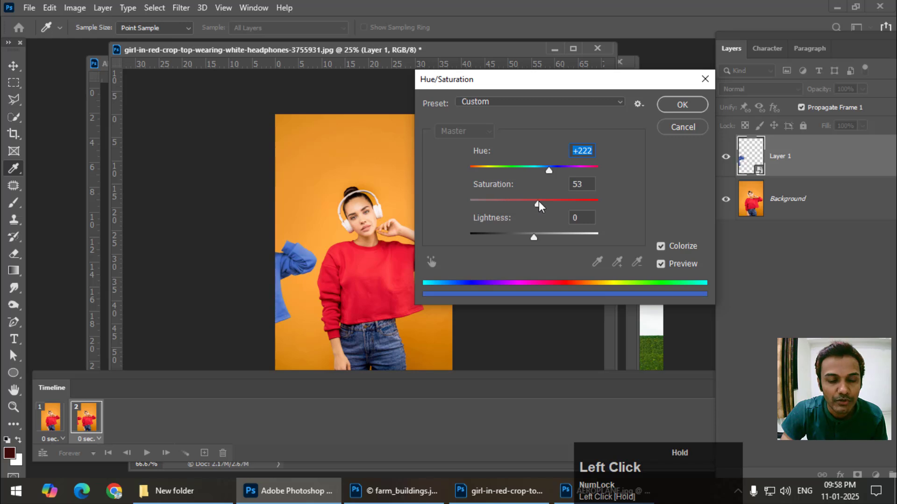
{"action": "left_click", "coordinate": [682, 104]}
- Duplicate the blue top's layer three times, placing the copies completely outside the photo on both sides
{"action": "key", "text": "v"}
{"action": "left_click_drag", "start_coordinate": [251, 279], "coordinate": [523, 317]}
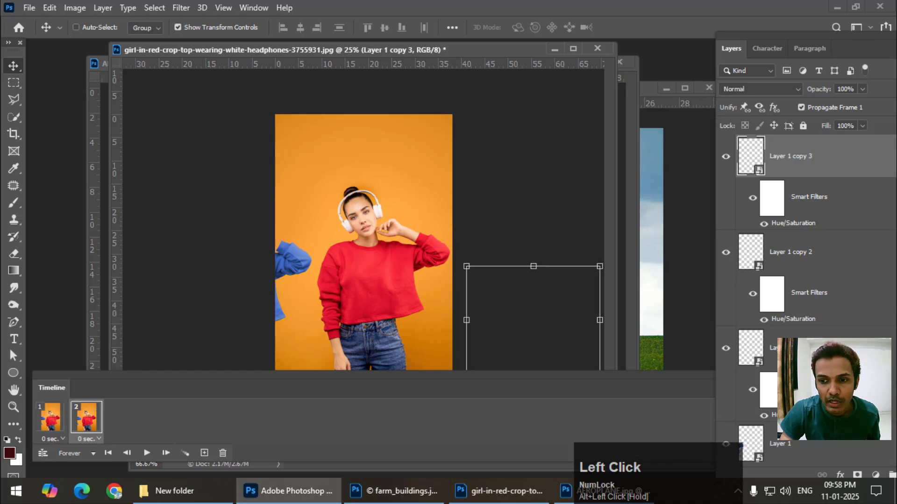
{"action": "scroll", "coordinate": [806, 298], "scroll_direction": "down", "scroll_amount": 2}
{"action": "left_click", "coordinate": [815, 332]}
{"action": "left_click", "coordinate": [792, 258]}
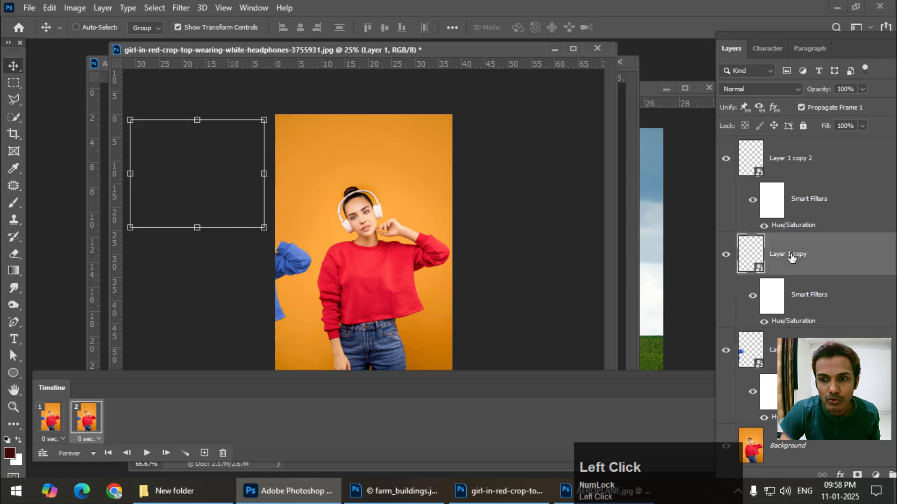
{"action": "scroll", "coordinate": [797, 266], "scroll_direction": "up", "scroll_amount": 2}
{"action": "left_click", "coordinate": [797, 266]}
{"action": "left_click", "coordinate": [805, 163]}
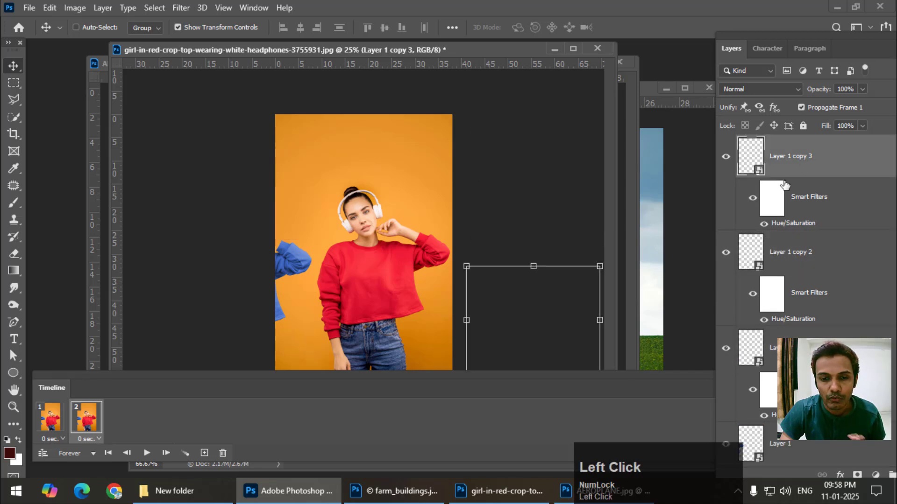
- In frame 2, move the blue top on Layer 1 onto the girl, roughly over her red top
{"action": "left_click_drag", "start_coordinate": [248, 376], "coordinate": [263, 379]}
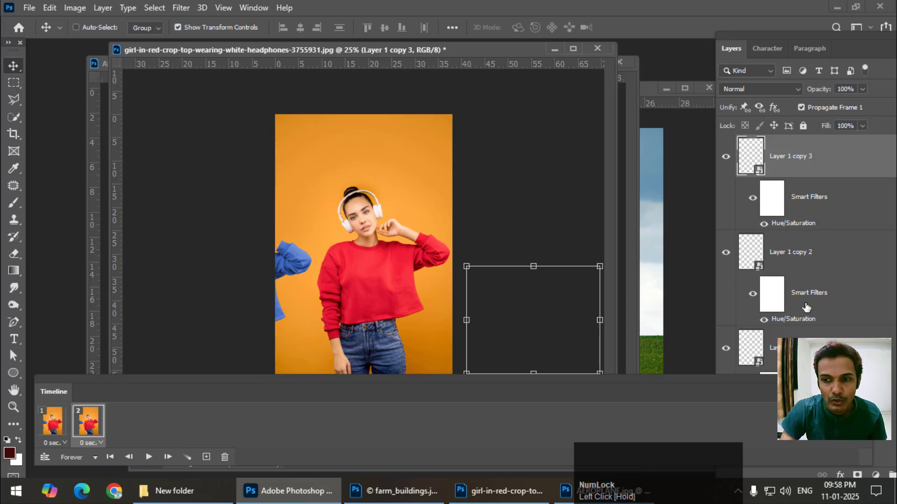
{"action": "scroll", "coordinate": [808, 311], "scroll_direction": "down", "scroll_amount": 2}
{"action": "left_click", "coordinate": [818, 262]}
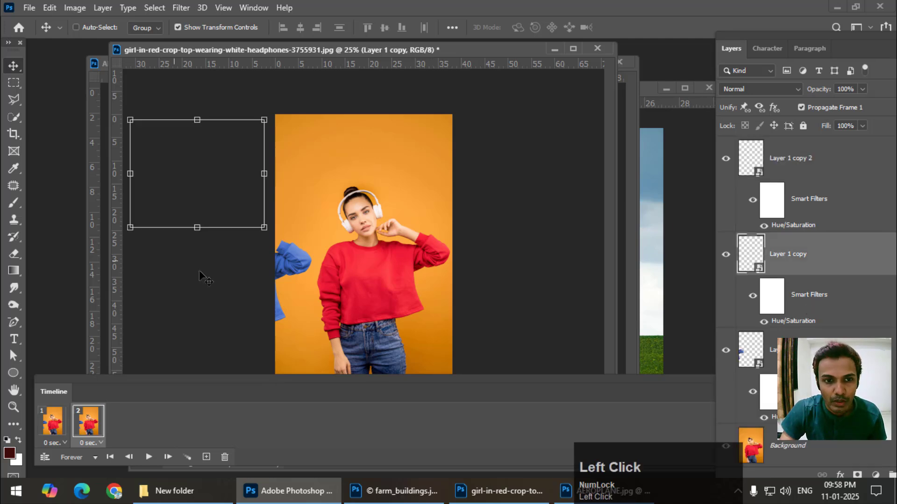
{"action": "right_click", "coordinate": [286, 268]}
{"action": "left_click", "coordinate": [318, 275]}
{"action": "scroll", "coordinate": [760, 351], "scroll_direction": "down", "scroll_amount": 1}
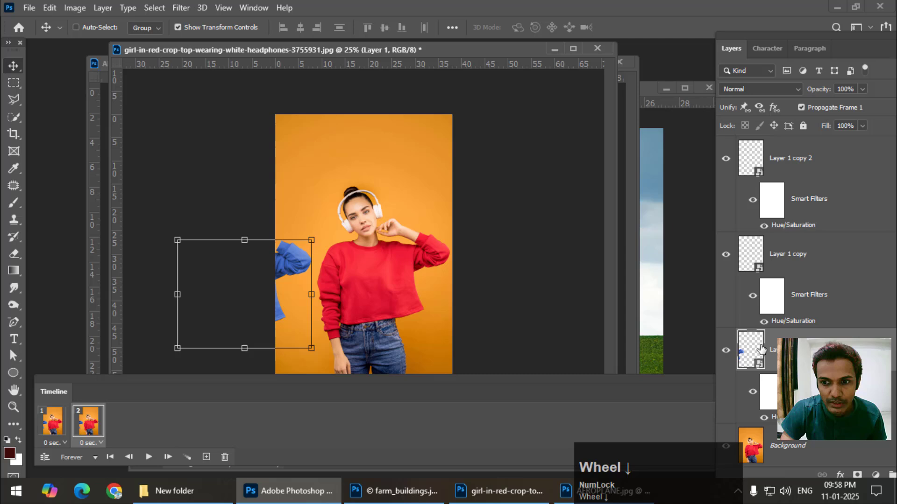
{"action": "left_click", "coordinate": [272, 285]}
{"action": "left_click_drag", "start_coordinate": [272, 284], "coordinate": [383, 279]}
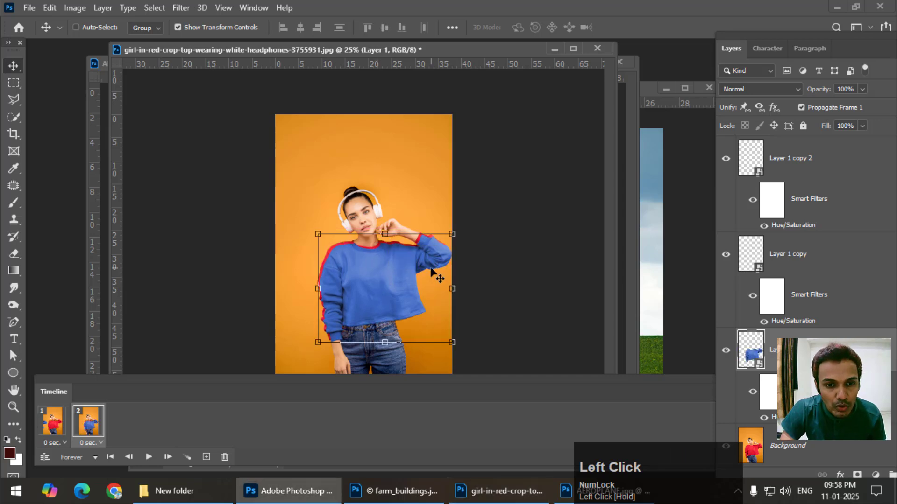
- Nudge the blue top in small increments until it exactly covers the girl's red top, and hide its transform box
{"action": "key", "text": "Left"}
{"action": "key", "text": "Left"}
{"action": "key", "text": "Left"}
{"action": "key", "text": "Left"}
{"action": "key", "text": "Left"}
{"action": "key", "text": "Left"}
{"action": "key", "text": "Left"}
{"action": "key", "text": "Left"}
{"action": "key", "text": "Left"}
{"action": "key", "text": "Left"}
{"action": "key", "text": "Left"}
{"action": "key", "text": "Left"}
{"action": "key", "text": "Left"}
{"action": "key", "text": "Left"}
{"action": "key", "text": "Left"}
{"action": "key", "text": "Left"}
{"action": "key", "text": "Left"}
{"action": "key", "text": "Left"}
{"action": "key", "text": "Left"}
{"action": "key", "text": "Left"}
{"action": "key", "text": "Up"}
{"action": "key", "text": "Up"}
{"action": "key", "text": "Up"}
{"action": "key", "text": "Up"}
{"action": "key", "text": "Up"}
{"action": "key", "text": "Up"}
{"action": "key", "text": "Up"}
{"action": "key", "text": "Up"}
{"action": "key", "text": "Up"}
{"action": "key", "text": "Up"}
{"action": "key", "text": "Up"}
{"action": "key", "text": "Up"}
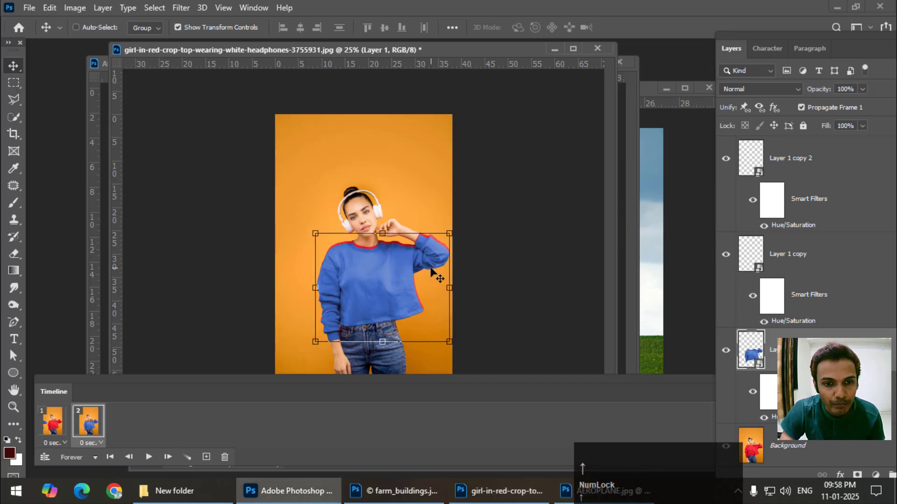
{"action": "key", "text": "Right"}
{"action": "key", "text": "Right"}
{"action": "key", "text": "Right"}
{"action": "key", "text": "Right"}
{"action": "key", "text": "Right"}
{"action": "key", "text": "Right"}
{"action": "key", "text": "Right"}
{"action": "key", "text": "Right"}
{"action": "key", "text": "Up"}
{"action": "key", "text": "Up"}
{"action": "key", "text": "Up"}
{"action": "key", "text": "Up"}
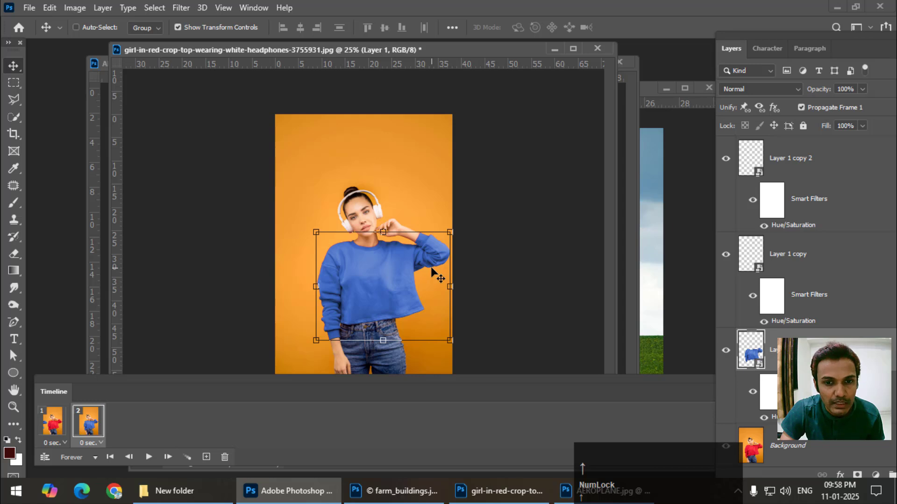
{"action": "key", "text": "Down"}
{"action": "key", "text": "Down"}
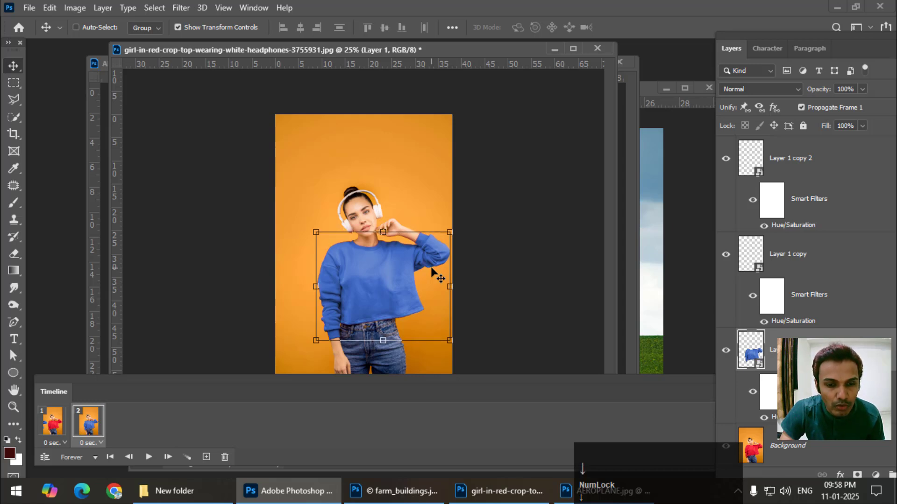
{"action": "left_click", "coordinate": [11, 84]}
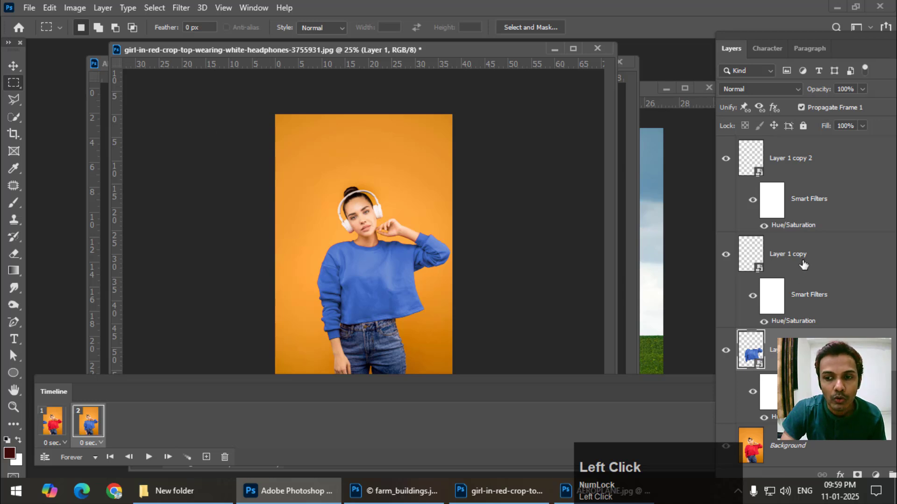
- Add a third animation frame and move the top on Layer 1 copy partly onto the photo
{"action": "left_click", "coordinate": [825, 264]}
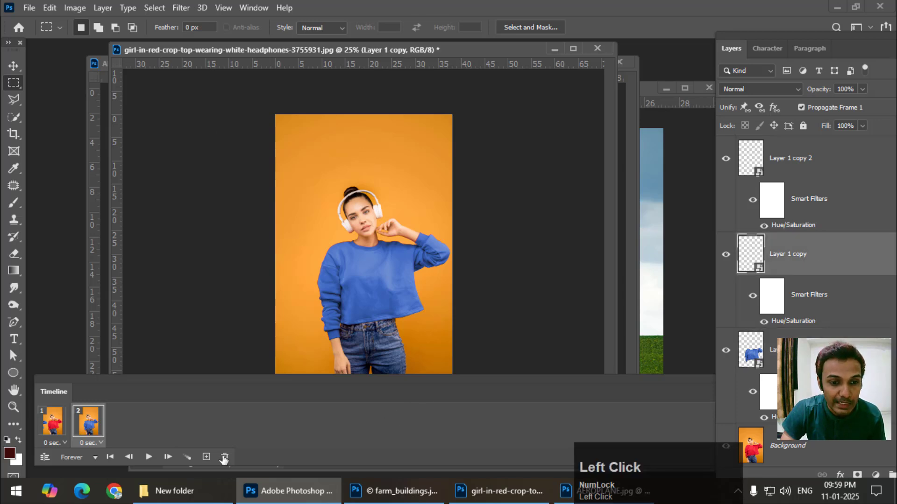
{"action": "left_click", "coordinate": [206, 457]}
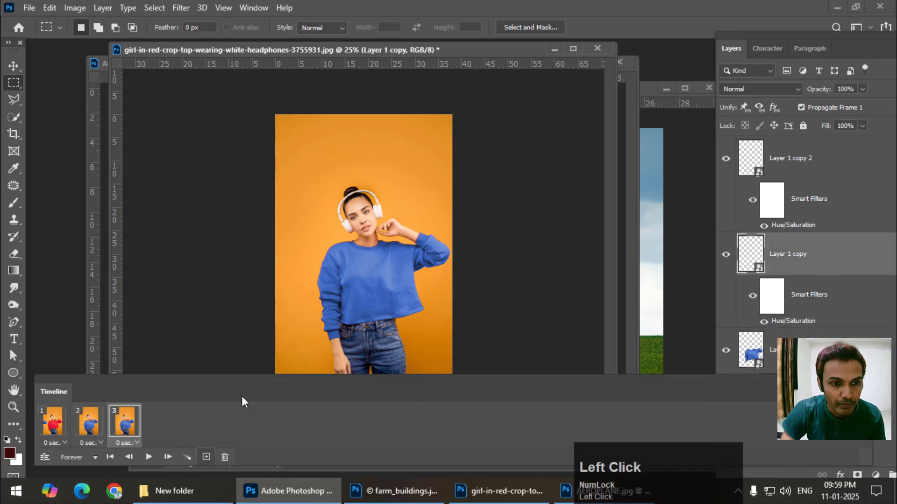
{"action": "left_click", "coordinate": [15, 68]}
{"action": "left_click_drag", "start_coordinate": [223, 186], "coordinate": [334, 254]}
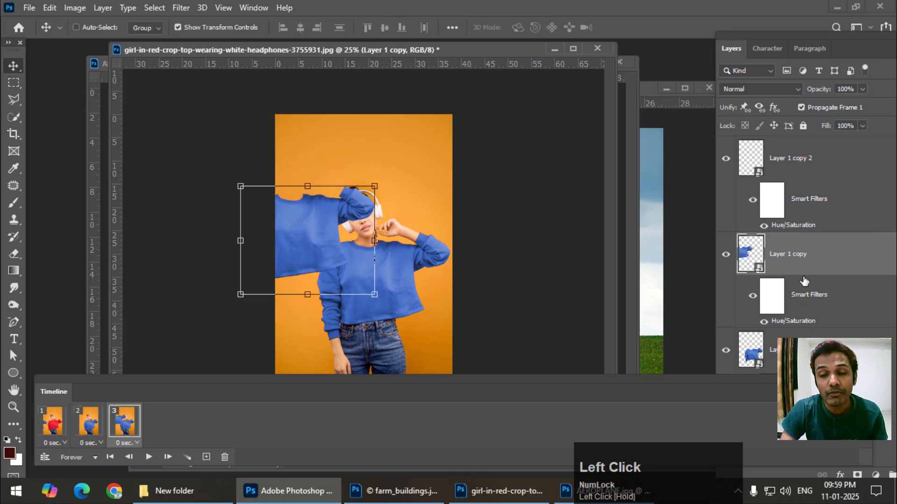
- Recolour the Layer 1 copy top green with a Hue/Saturation hue of 121 and align it over the girl's top
{"action": "double_click", "coordinate": [791, 321]}
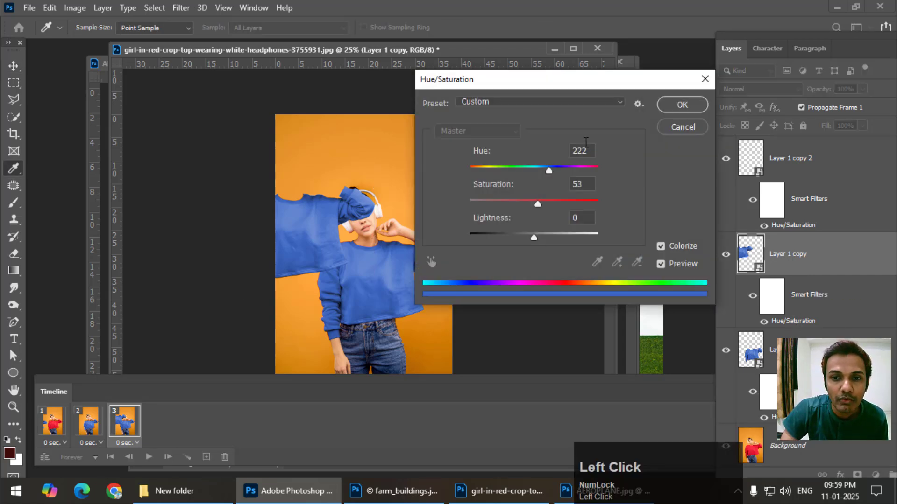
{"action": "left_click_drag", "start_coordinate": [530, 79], "coordinate": [601, 84]}
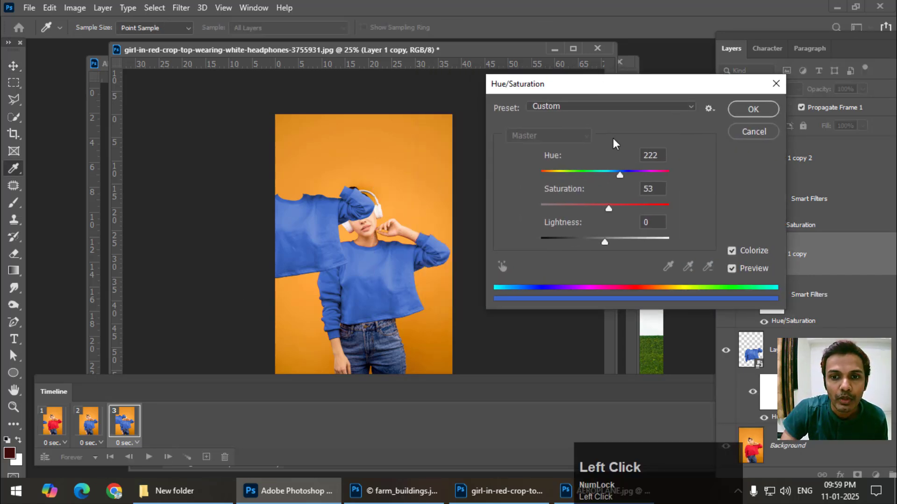
{"action": "left_click", "coordinate": [584, 175]}
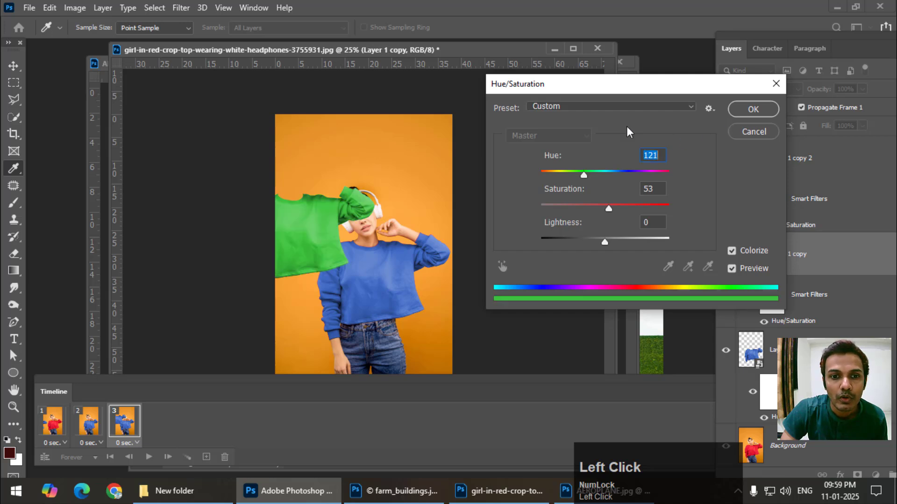
{"action": "key", "text": "Return"}
{"action": "left_click_drag", "start_coordinate": [298, 219], "coordinate": [374, 269]}
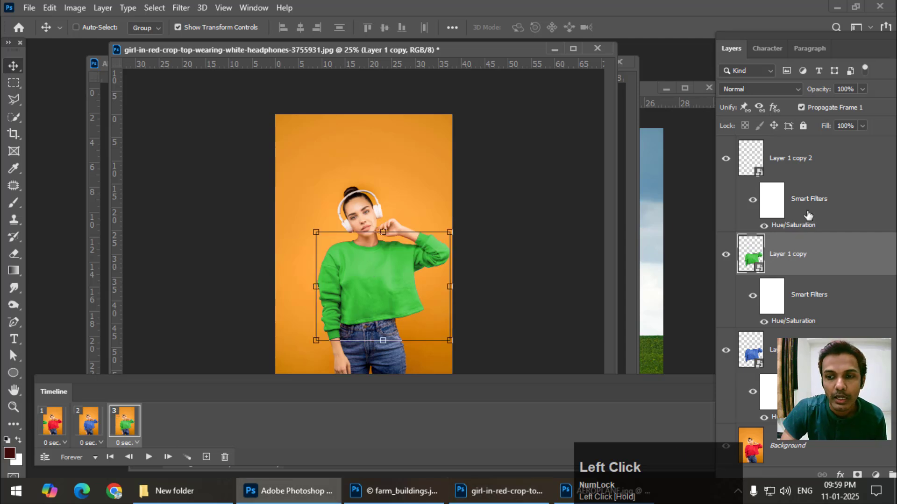
- Add a fourth animation frame and move the top on Layer 1 copy 2 onto the photo
{"action": "left_click", "coordinate": [822, 165]}
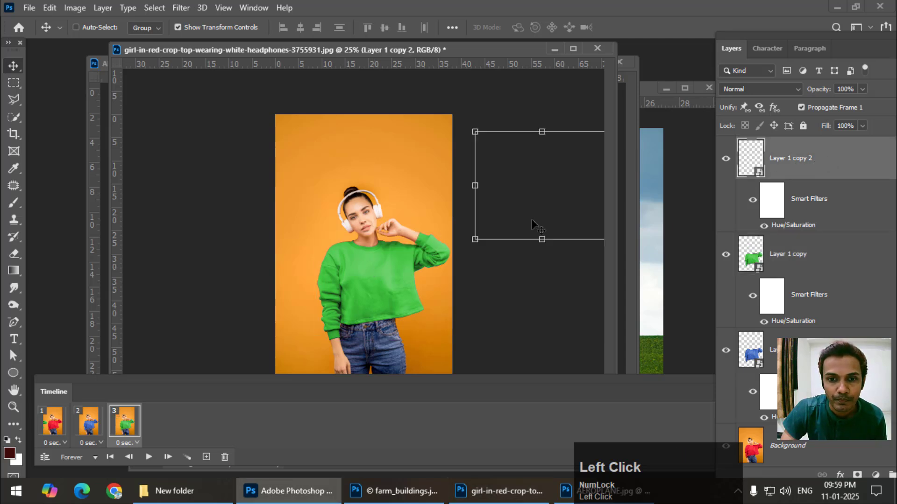
{"action": "left_click", "coordinate": [207, 457]}
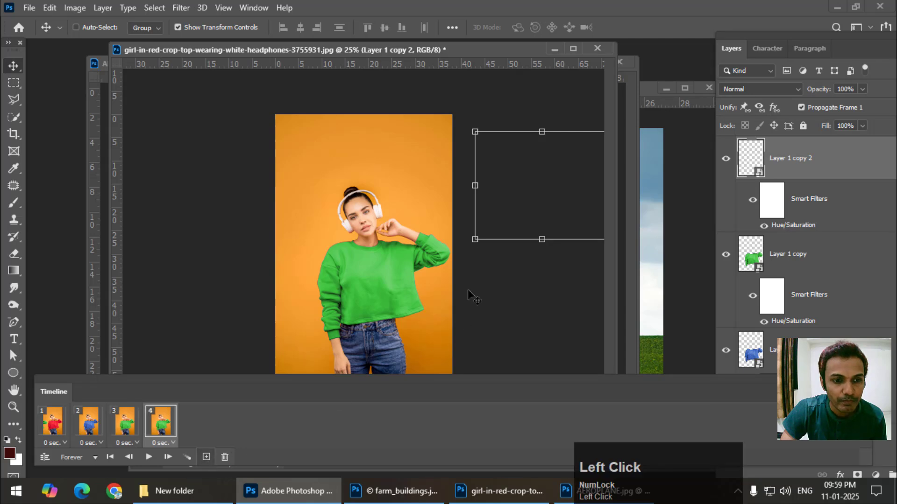
{"action": "left_click_drag", "start_coordinate": [502, 206], "coordinate": [351, 268]}
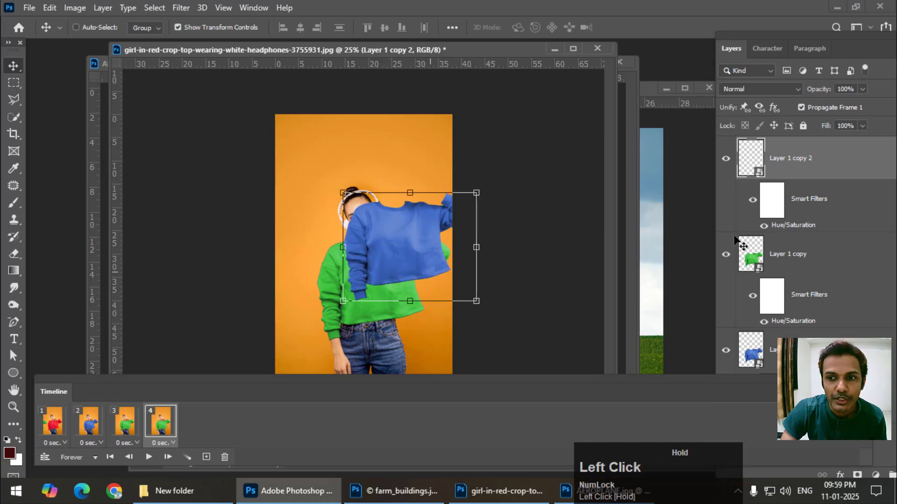
- Recolour the Layer 1 copy 2 top yellow with hue 55, higher saturation and slightly lower lightness, and align it over the girl's top
{"action": "double_click", "coordinate": [806, 226]}
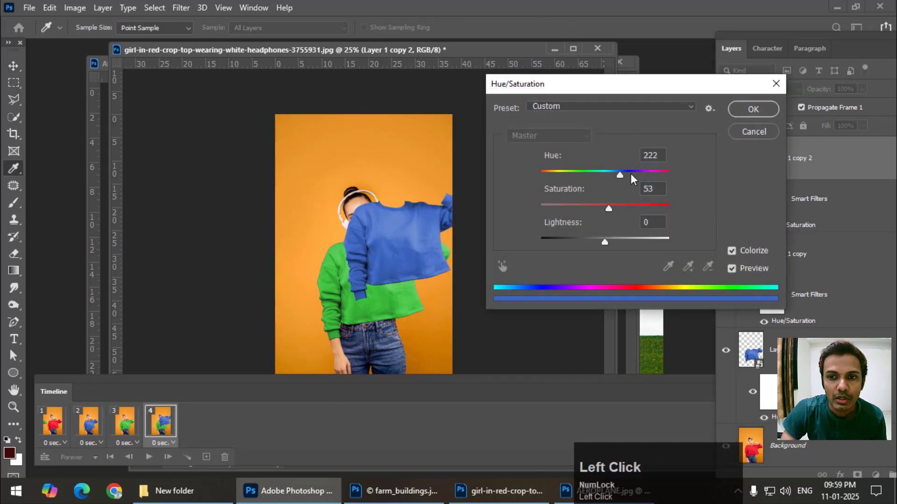
{"action": "left_click", "coordinate": [559, 171]}
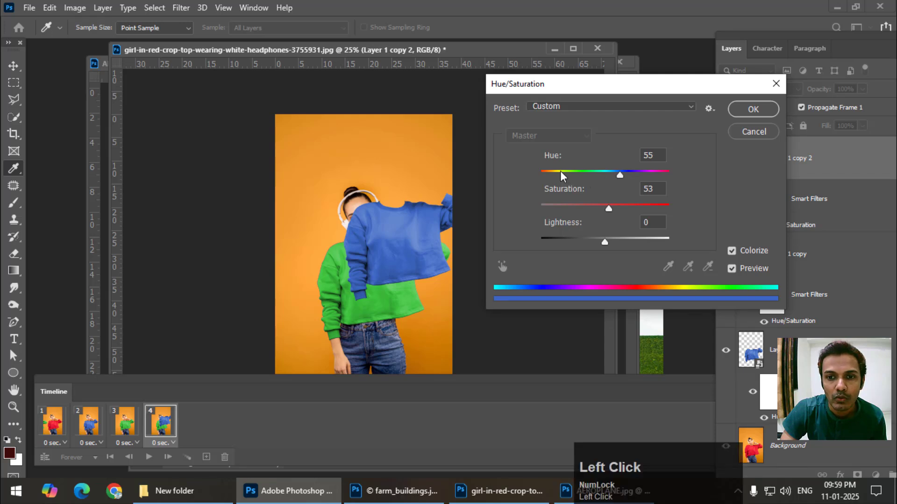
{"action": "left_click_drag", "start_coordinate": [615, 209], "coordinate": [628, 210]}
{"action": "left_click_drag", "start_coordinate": [604, 243], "coordinate": [603, 242]}
{"action": "left_click", "coordinate": [752, 111]}
{"action": "key", "text": "v"}
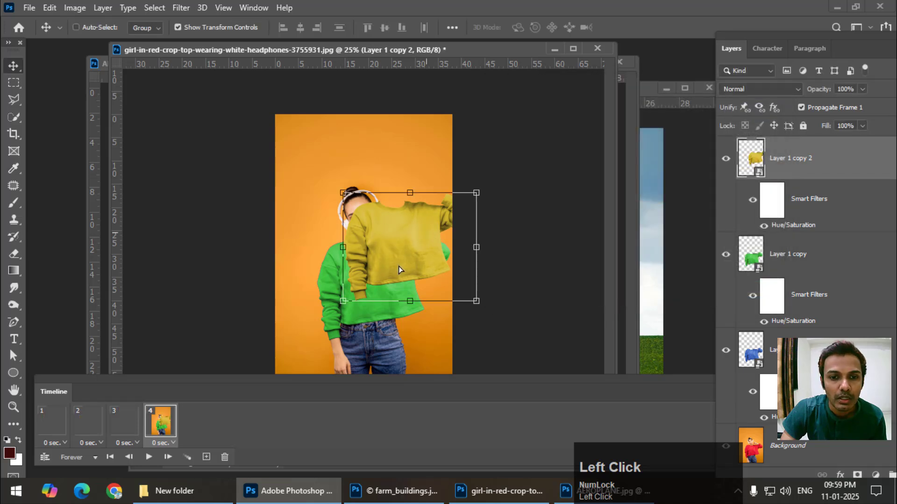
{"action": "left_click_drag", "start_coordinate": [397, 243], "coordinate": [404, 274]}
- Add a fifth animation frame and move the top on Layer 1 copy 3 partly onto the photo
{"action": "scroll", "coordinate": [849, 239], "scroll_direction": "up", "scroll_amount": 2}
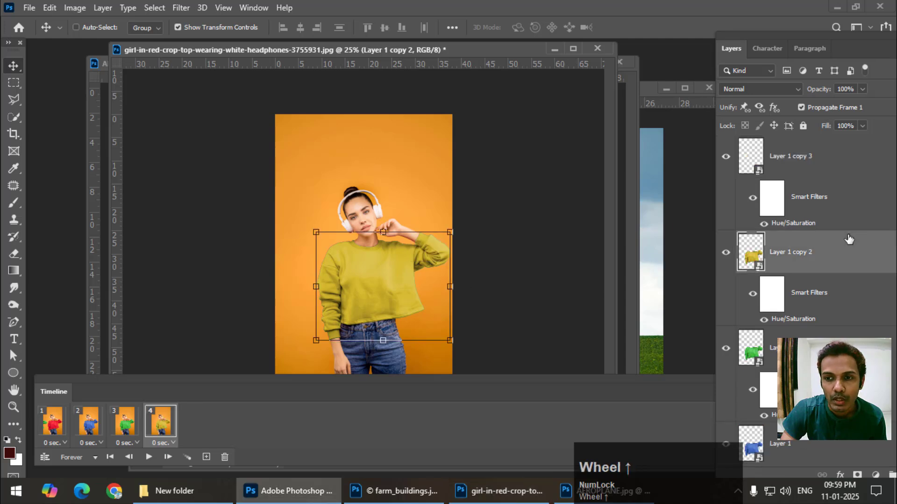
{"action": "left_click", "coordinate": [822, 167]}
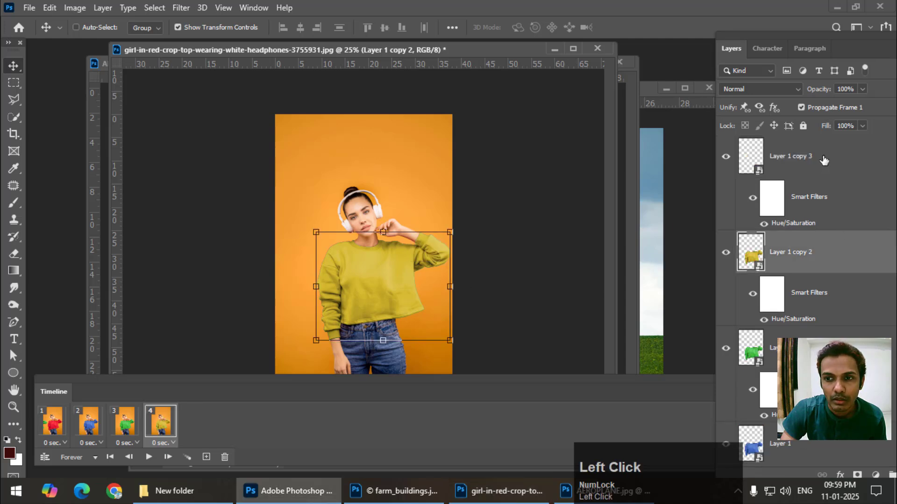
{"action": "left_click", "coordinate": [207, 458]}
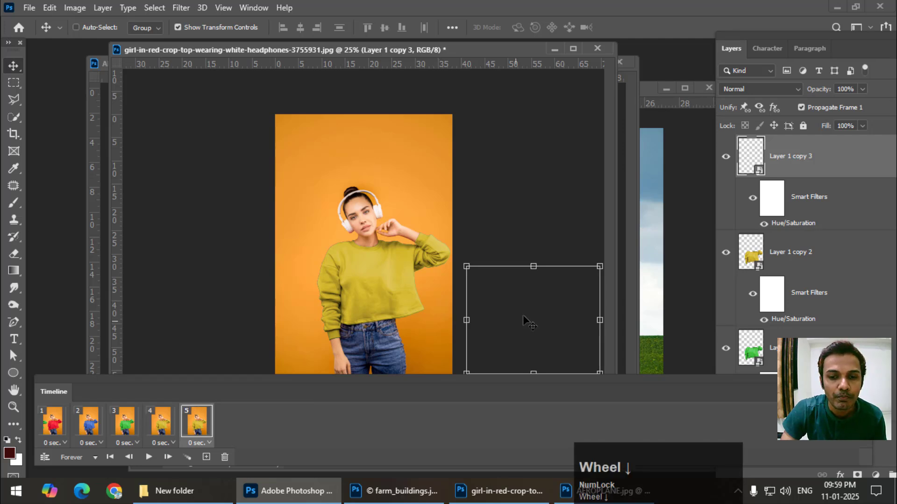
{"action": "left_click_drag", "start_coordinate": [523, 314], "coordinate": [444, 273]}
- Recolour the Layer 1 copy 3 top purple with hue 296 and saturation 57, and align it over the girl's top
{"action": "double_click", "coordinate": [788, 224]}
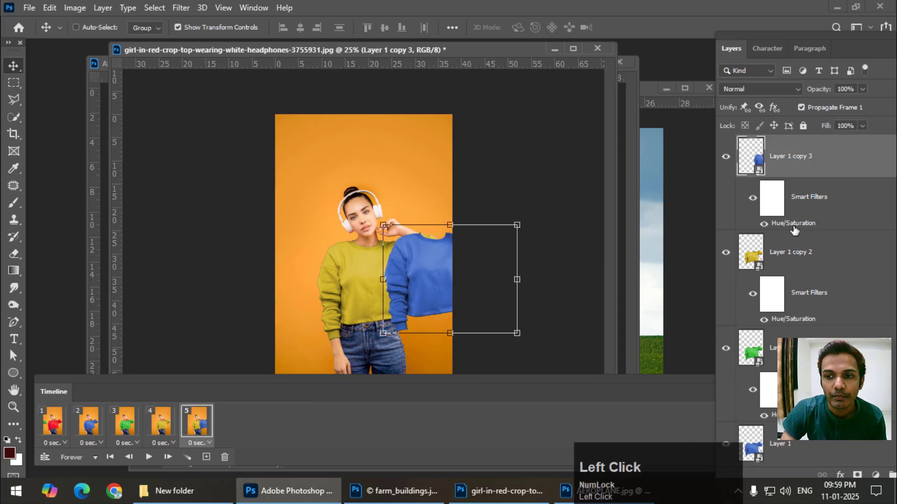
{"action": "left_click_drag", "start_coordinate": [649, 173], "coordinate": [647, 172]}
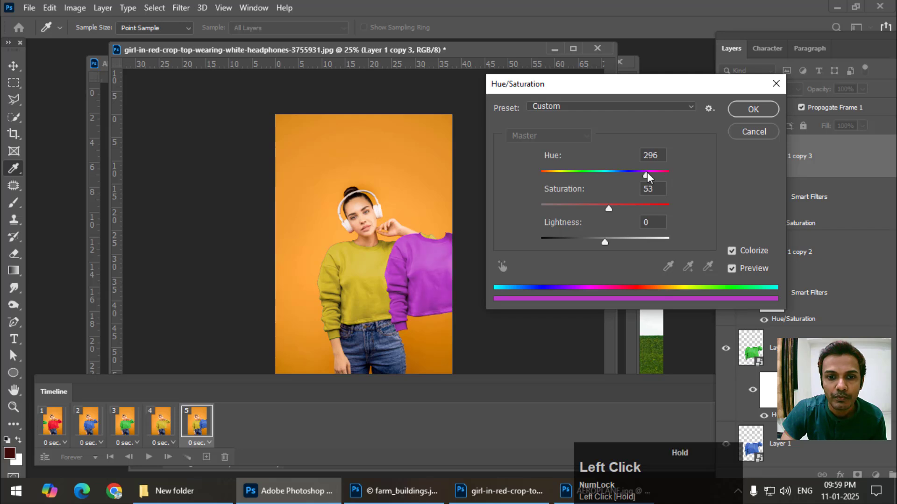
{"action": "left_click", "coordinate": [614, 211]}
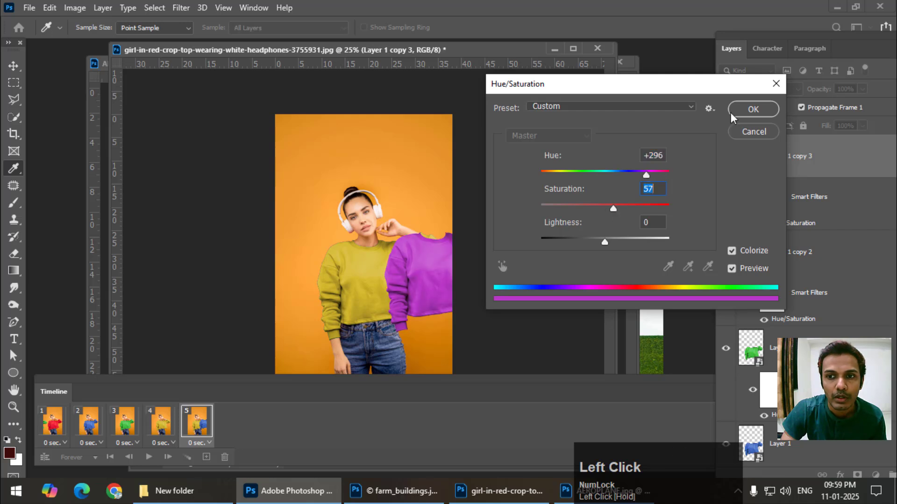
{"action": "left_click", "coordinate": [741, 111]}
{"action": "left_click_drag", "start_coordinate": [483, 251], "coordinate": [365, 276]}
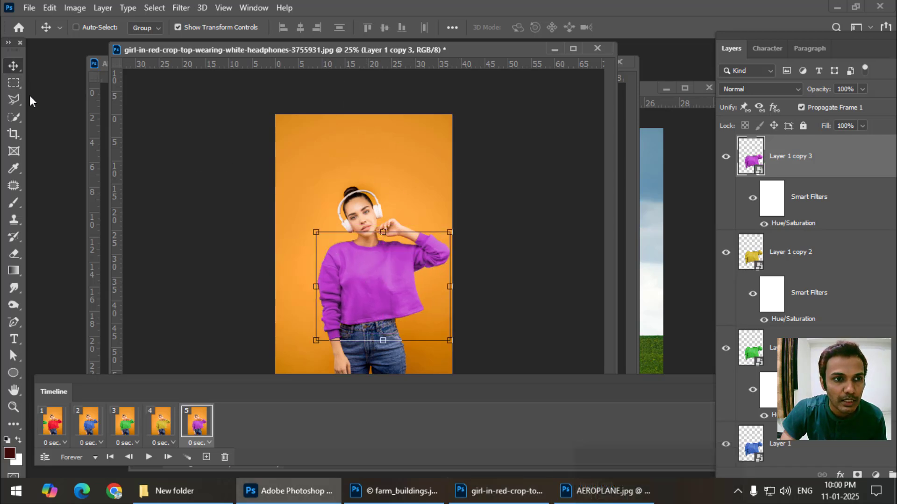
- Hide the transform box by switching to the Rectangular Marquee tool, and preview the five-frame animation briefly
{"action": "left_click", "coordinate": [14, 84]}
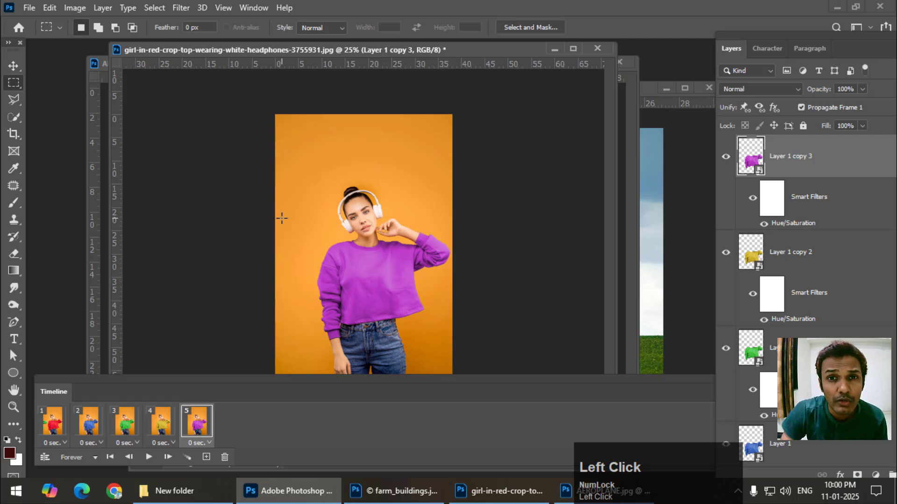
{"action": "left_click", "coordinate": [149, 457]}
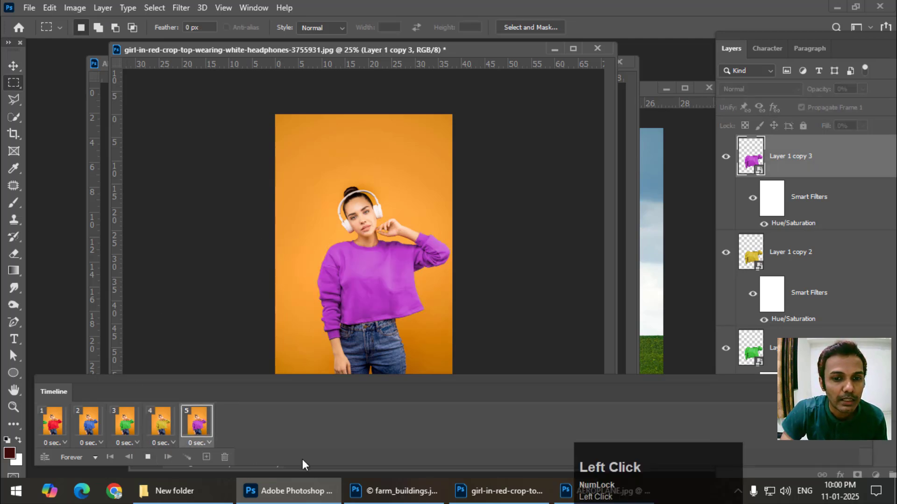
{"action": "left_click", "coordinate": [149, 458]}
- Step through the animation frames with Layer 1 copy selected to examine where its green top sits in each
{"action": "left_click", "coordinate": [122, 423]}
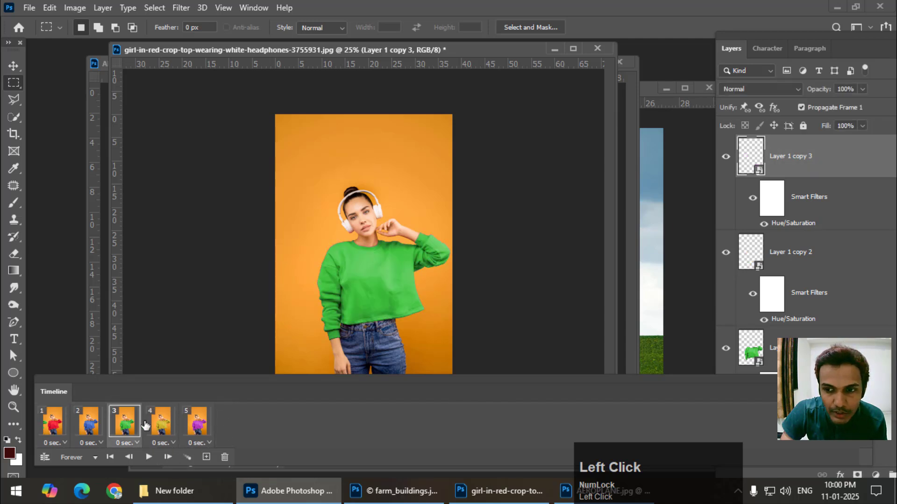
{"action": "scroll", "coordinate": [828, 276], "scroll_direction": "down", "scroll_amount": 1}
{"action": "left_click", "coordinate": [829, 260]}
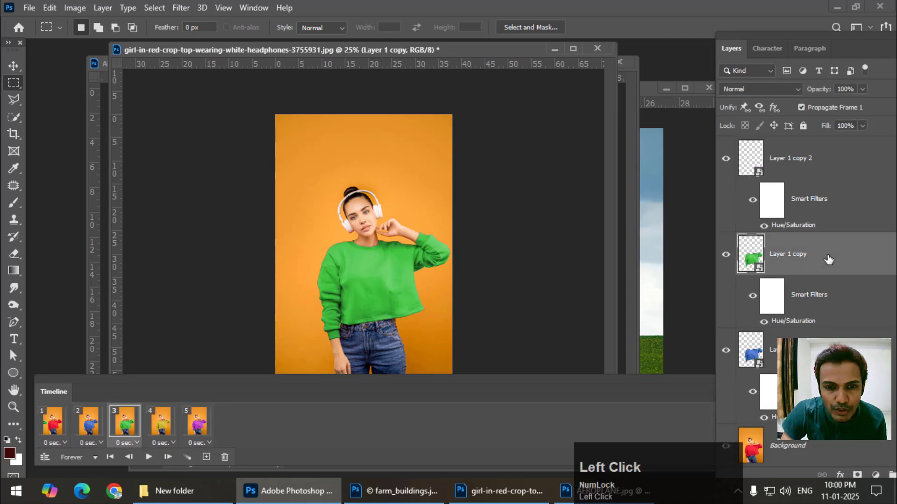
{"action": "left_click", "coordinate": [12, 66]}
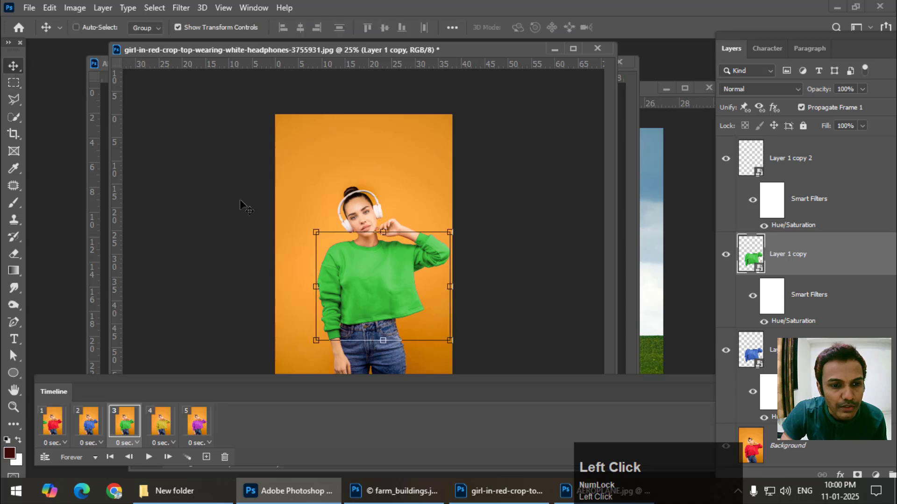
{"action": "left_click", "coordinate": [88, 420]}
{"action": "left_click", "coordinate": [121, 425]}
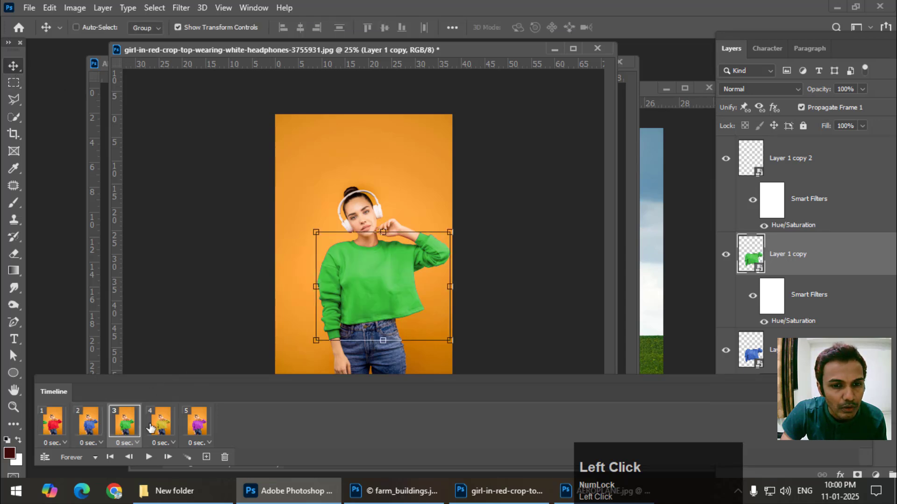
{"action": "left_click", "coordinate": [156, 426]}
{"action": "left_click", "coordinate": [205, 425]}
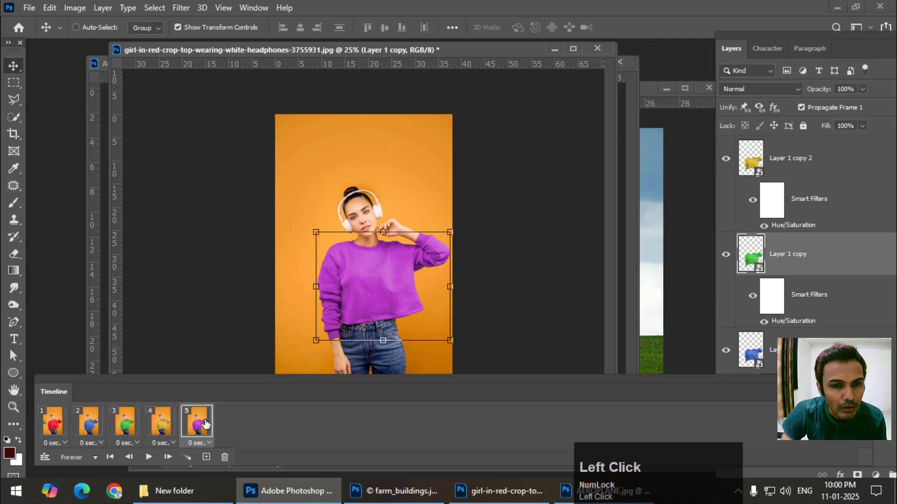
{"action": "left_click", "coordinate": [159, 426]}
{"action": "left_click", "coordinate": [125, 429]}
{"action": "left_click", "coordinate": [89, 422]}
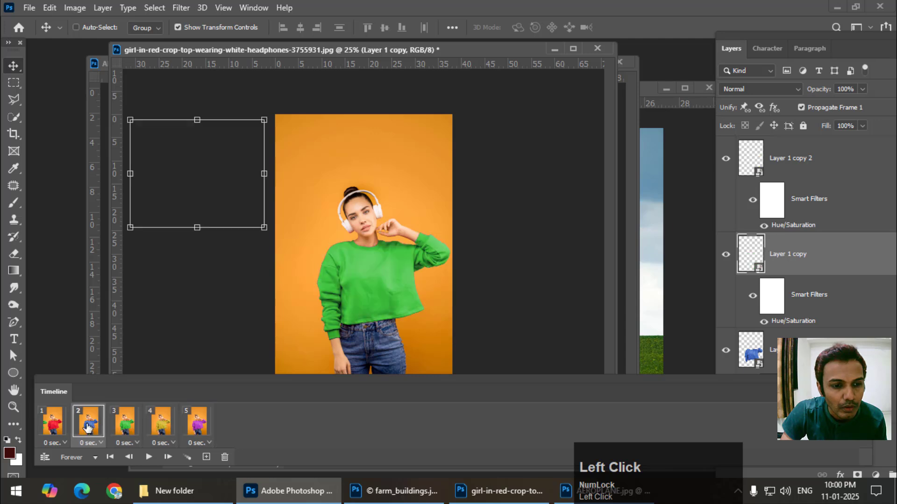
- In frame 1, move the green top on Layer 1 copy completely off the photo and check the other top layers' positions
{"action": "left_click", "coordinate": [63, 429]}
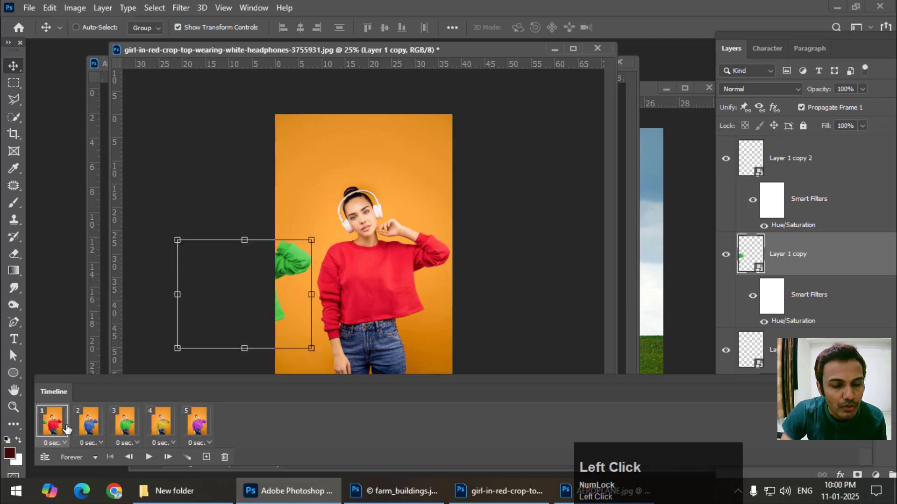
{"action": "left_click_drag", "start_coordinate": [271, 306], "coordinate": [205, 309]}
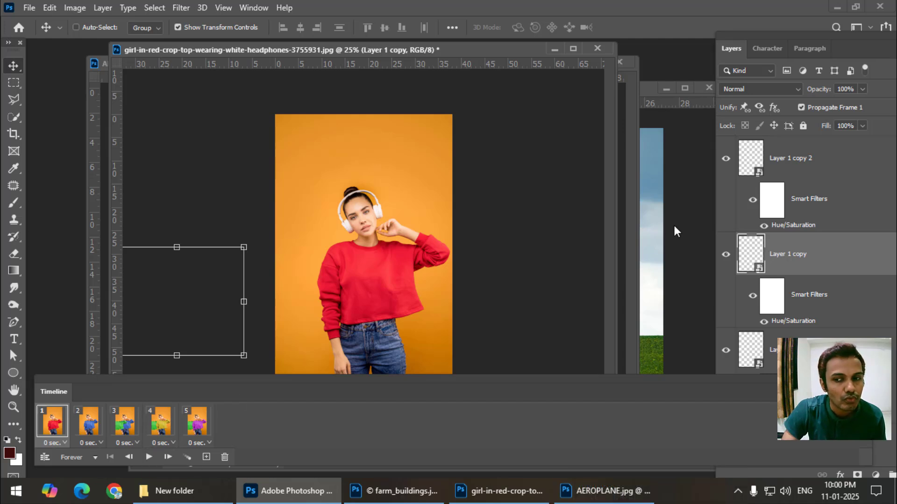
{"action": "left_click", "coordinate": [831, 165]}
{"action": "scroll", "coordinate": [835, 200], "scroll_direction": "down", "scroll_amount": 1}
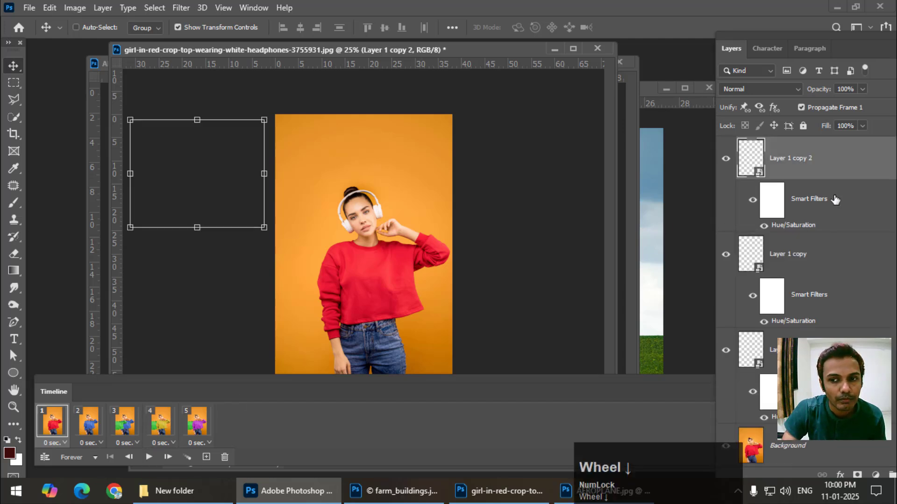
{"action": "left_click", "coordinate": [833, 350]}
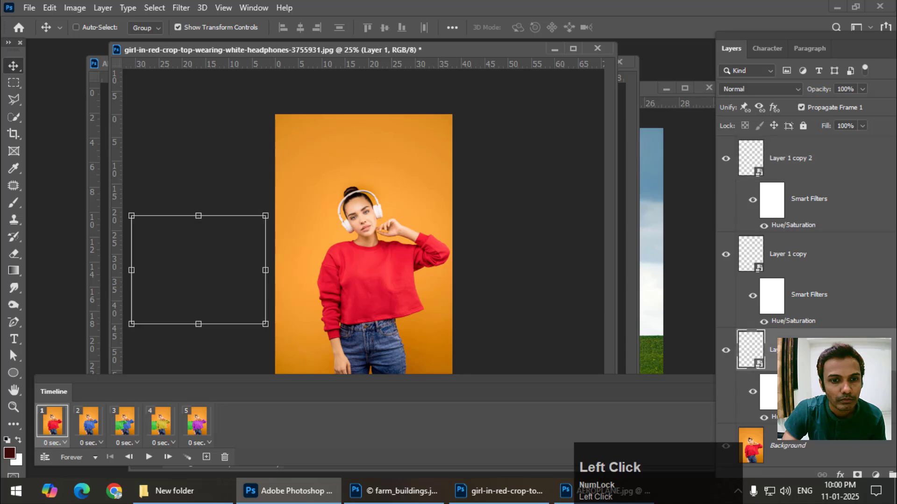
- In frame 3, realign the green top on Layer 1 copy over the girl's top and compare with frame 2
{"action": "left_click", "coordinate": [828, 264]}
{"action": "left_click", "coordinate": [91, 426]}
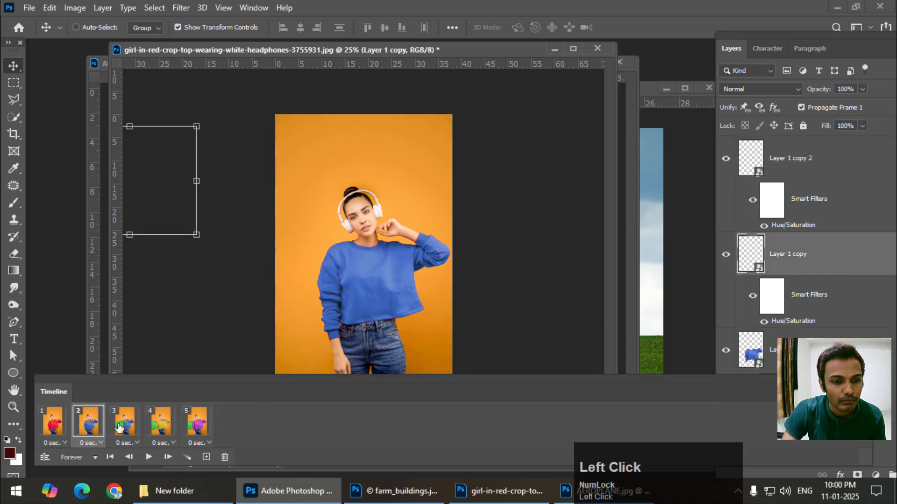
{"action": "left_click", "coordinate": [119, 427]}
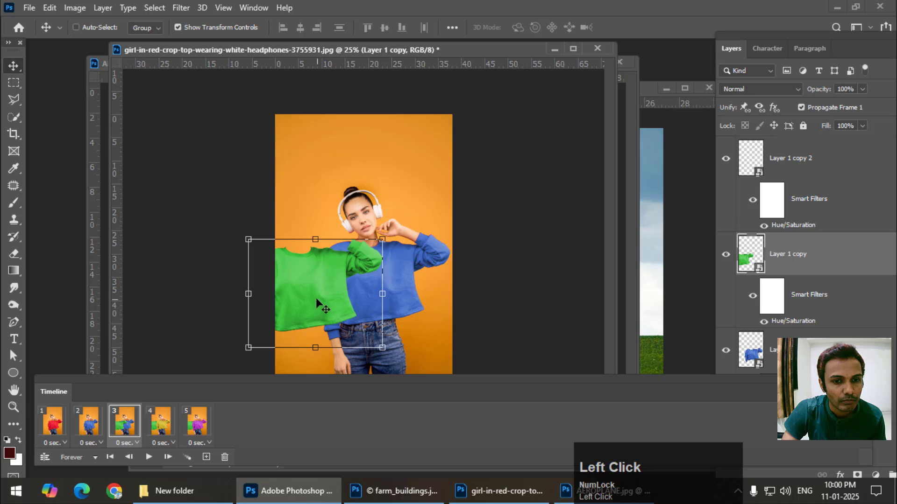
{"action": "left_click_drag", "start_coordinate": [316, 299], "coordinate": [381, 291]}
{"action": "left_click", "coordinate": [89, 428]}
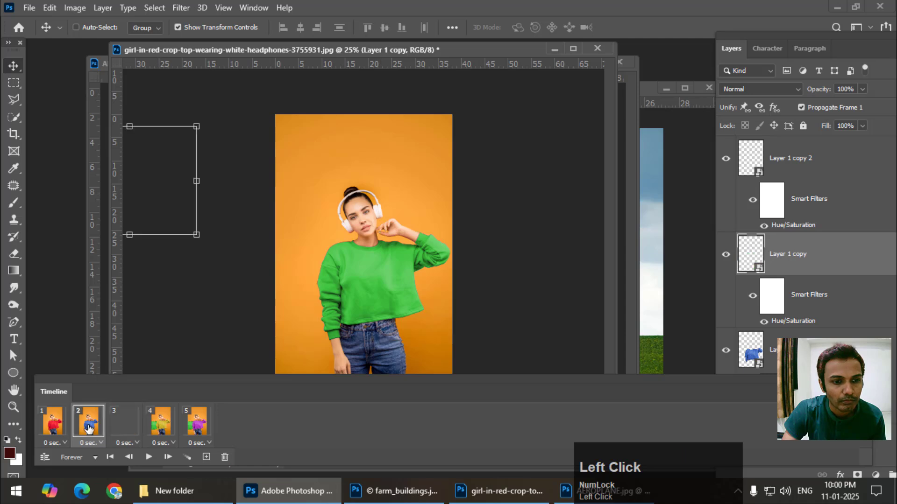
{"action": "left_click", "coordinate": [126, 426]}
- In frame 4, move the green top on Layer 1 copy back behind the yellow top, and check frame 5
{"action": "left_click", "coordinate": [161, 426]}
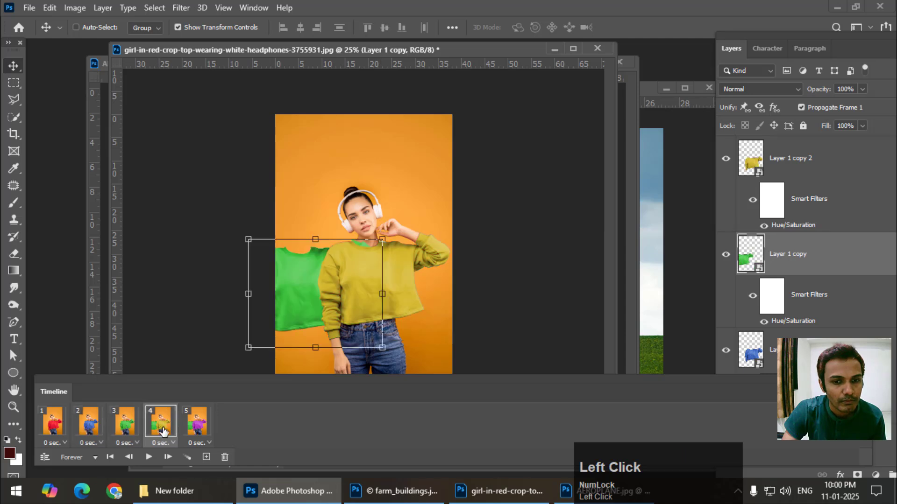
{"action": "left_click_drag", "start_coordinate": [280, 305], "coordinate": [372, 286]}
{"action": "left_click", "coordinate": [196, 423]}
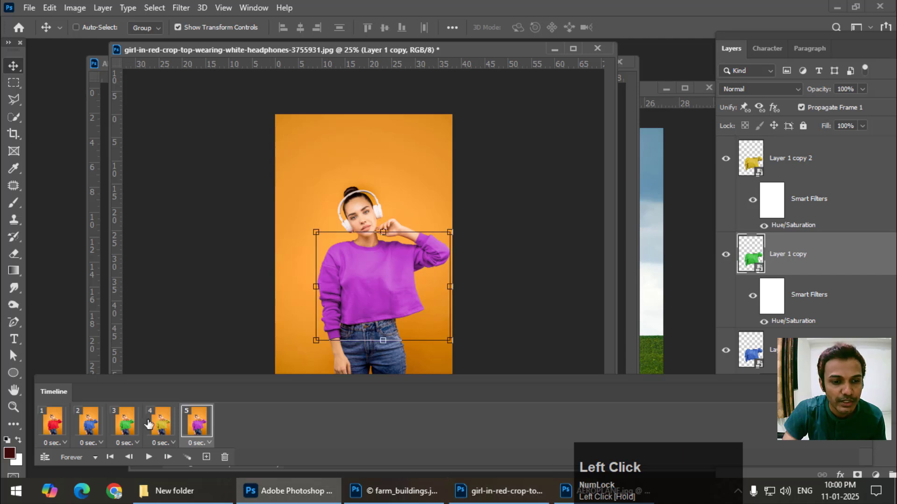
- Play the corrected animation from frame 1 without the transform box showing, and stop it
{"action": "left_click", "coordinate": [62, 425]}
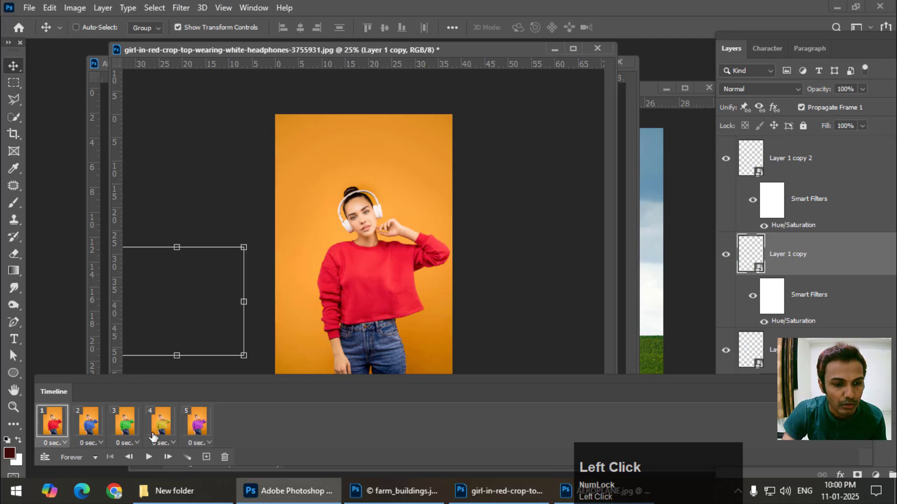
{"action": "left_click", "coordinate": [14, 83]}
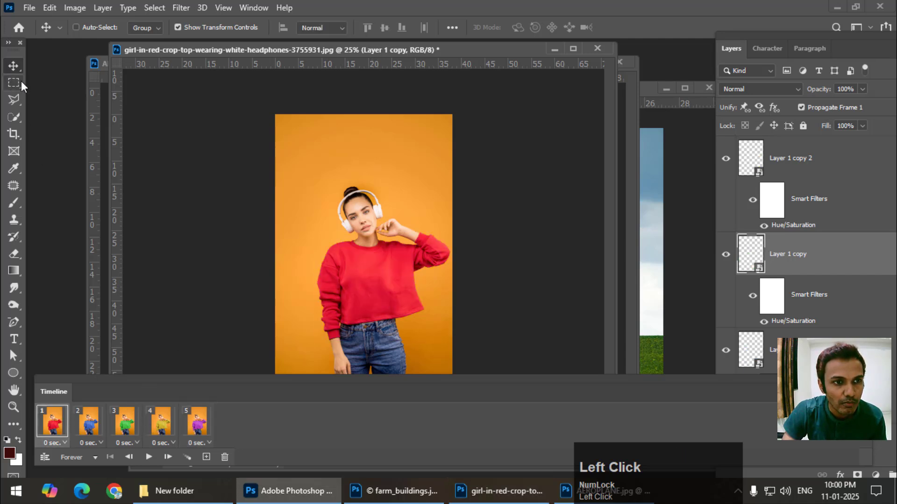
{"action": "left_click", "coordinate": [148, 456]}
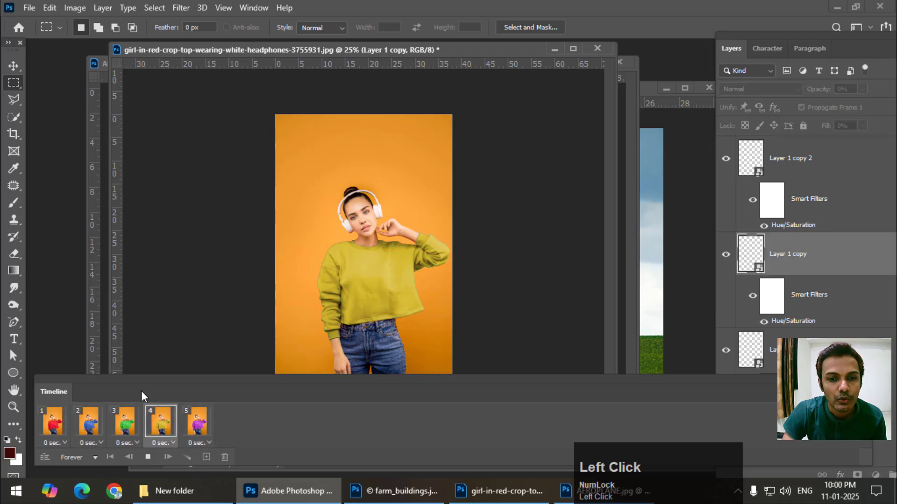
{"action": "left_click", "coordinate": [148, 456]}
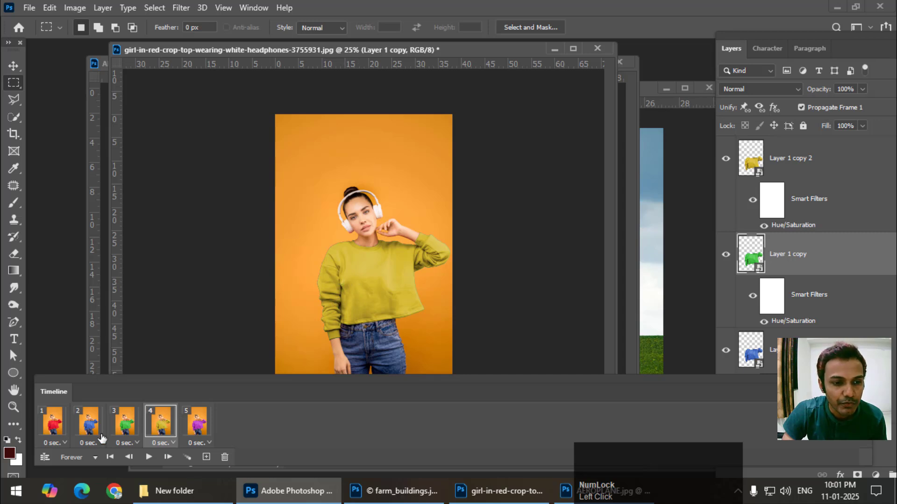
- Set the frame delay of all five animation frames to 0.2 seconds
{"action": "left_click", "coordinate": [65, 443]}
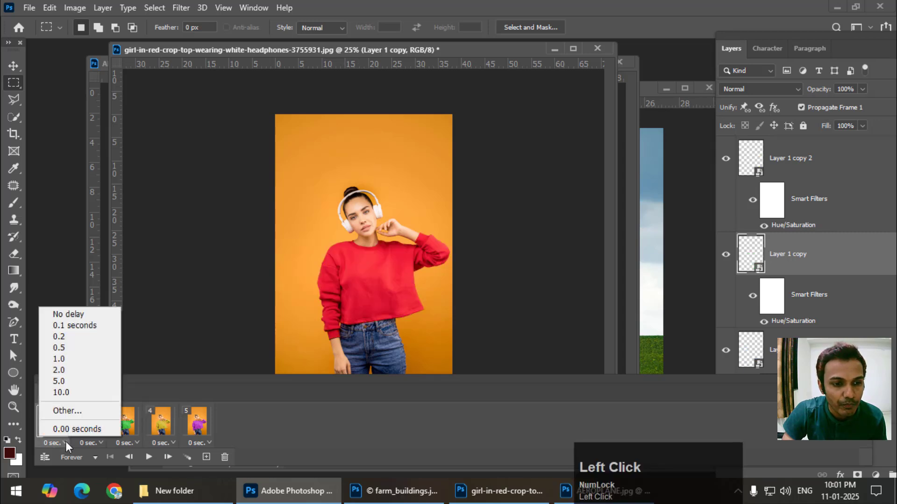
{"action": "left_click", "coordinate": [73, 336]}
{"action": "left_click", "coordinate": [101, 443]}
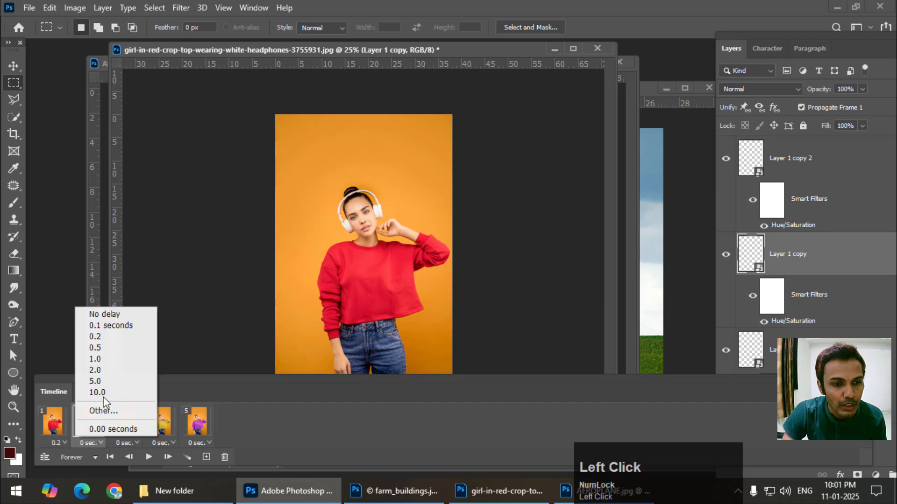
{"action": "left_click", "coordinate": [112, 337]}
{"action": "left_click", "coordinate": [131, 439]}
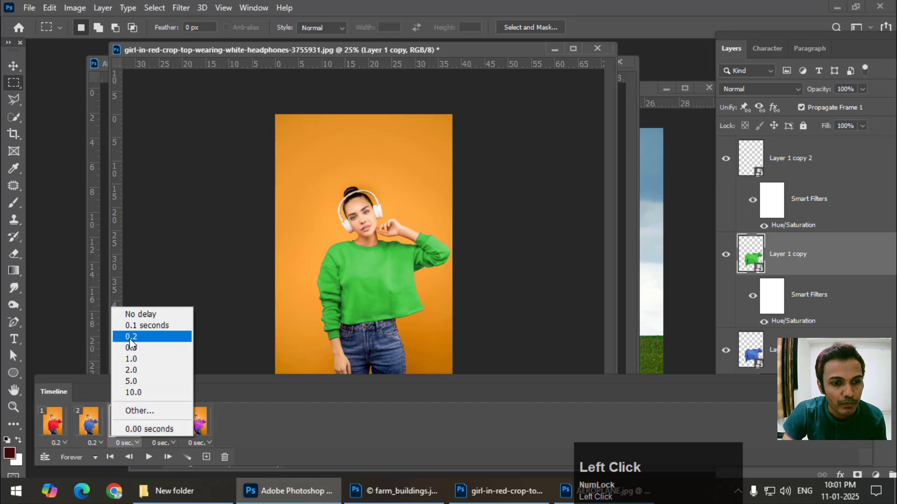
{"action": "left_click", "coordinate": [126, 337]}
{"action": "left_click", "coordinate": [167, 445]}
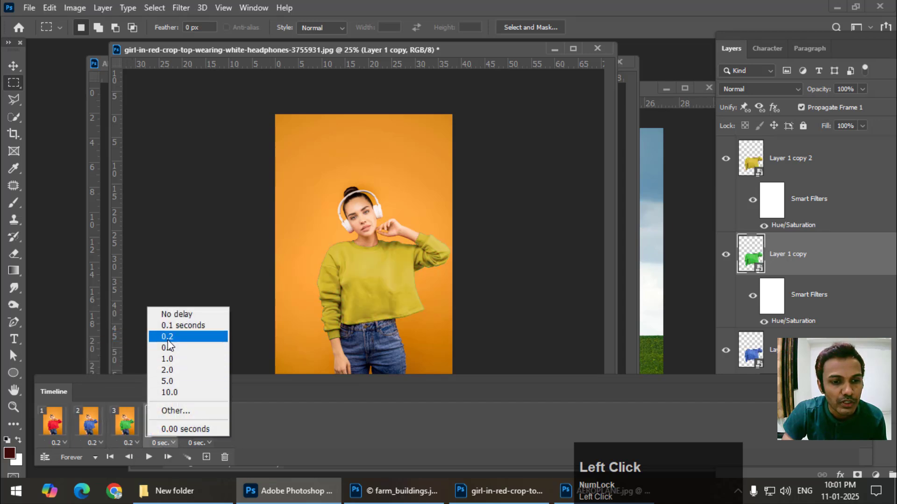
{"action": "left_click", "coordinate": [201, 338]}
{"action": "left_click", "coordinate": [201, 445]}
{"action": "left_click", "coordinate": [200, 335]}
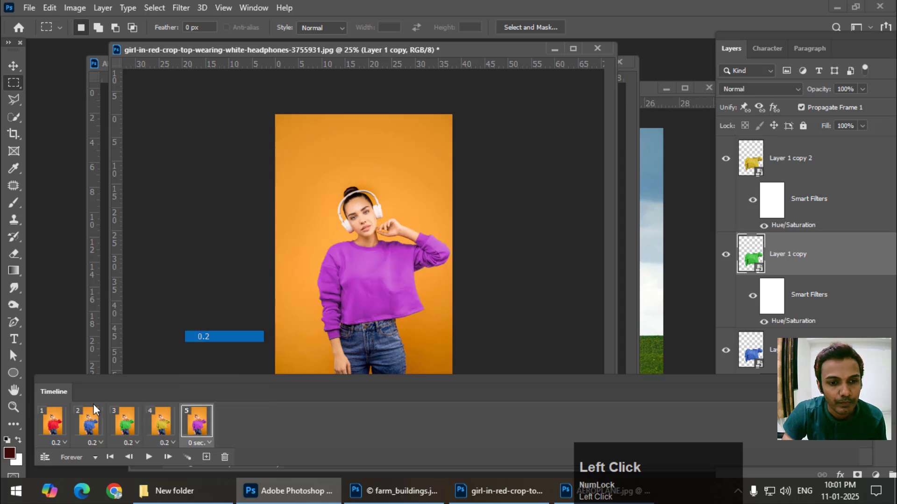
- Return to the first frame, play the animation to review the new timing, and stop it
{"action": "left_click", "coordinate": [110, 457]}
{"action": "left_click", "coordinate": [148, 457]}
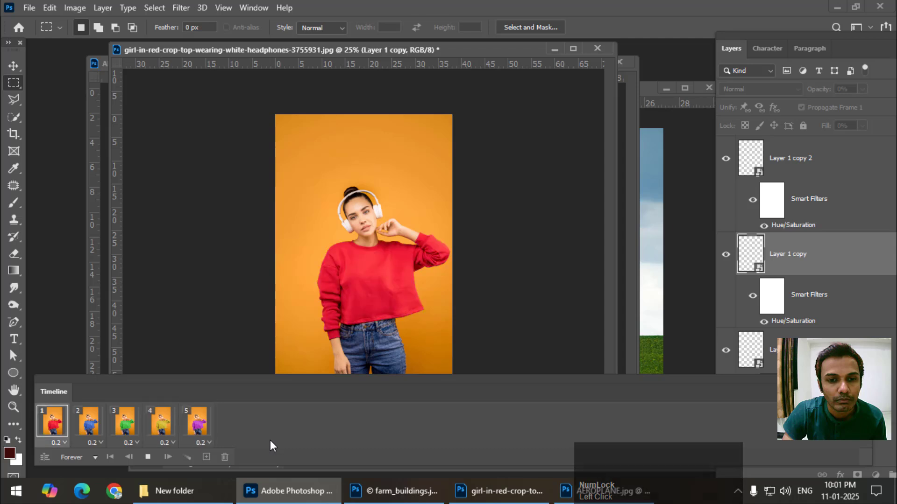
{"action": "left_click", "coordinate": [147, 456]}
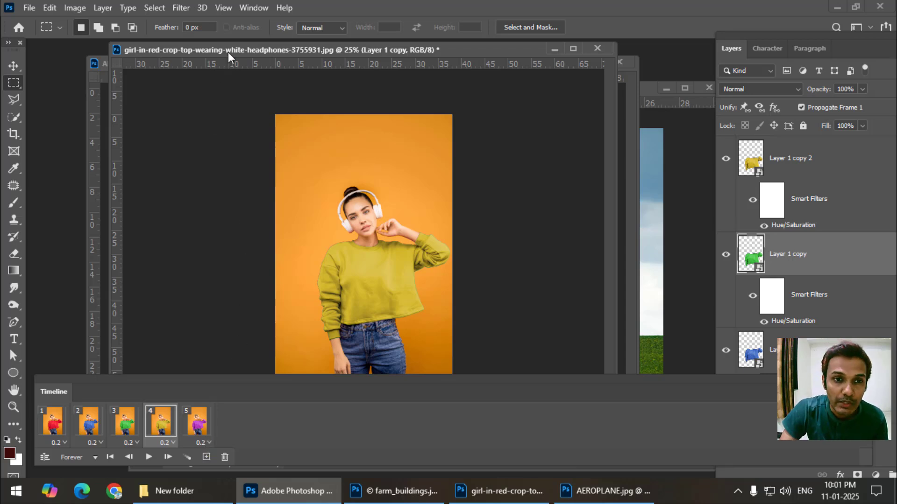
- Open the girl animation in Save for Web (Legacy) and pan the optimized GIF preview to her face and headphones
{"action": "left_click_drag", "start_coordinate": [228, 51], "coordinate": [227, 52]}
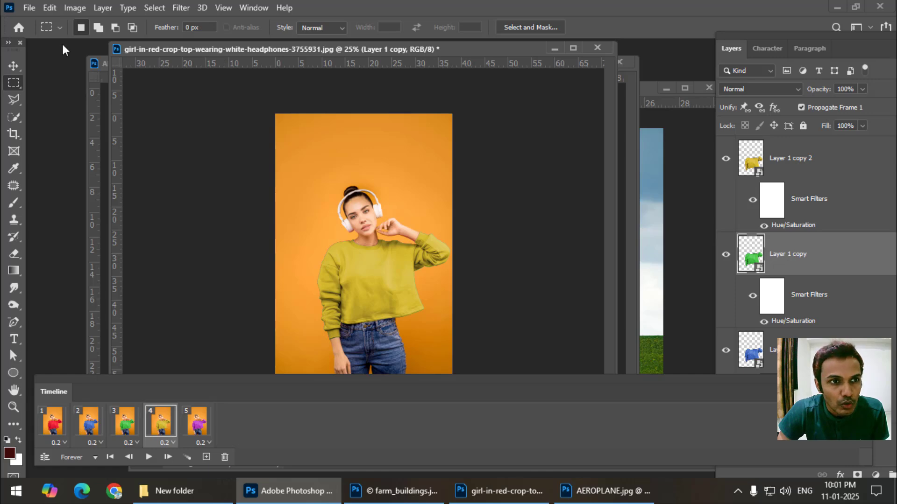
{"action": "left_click", "coordinate": [27, 9]}
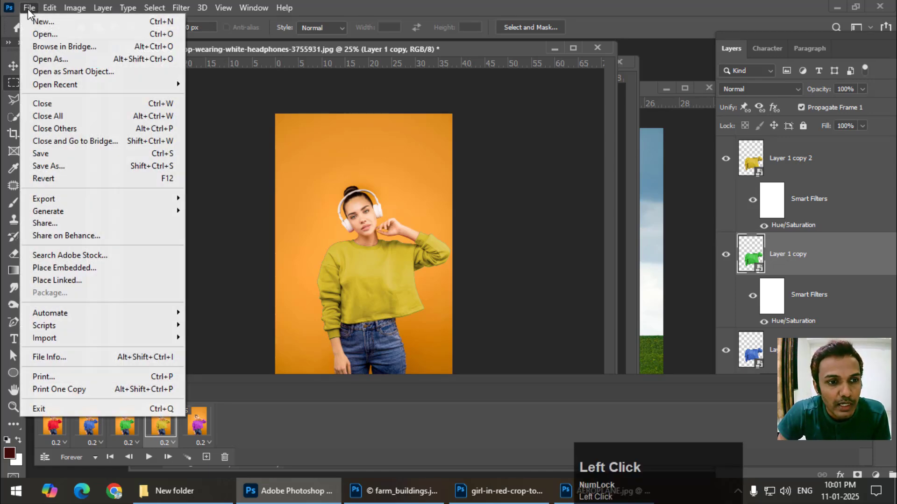
{"action": "mouse_move", "coordinate": [86, 196]}
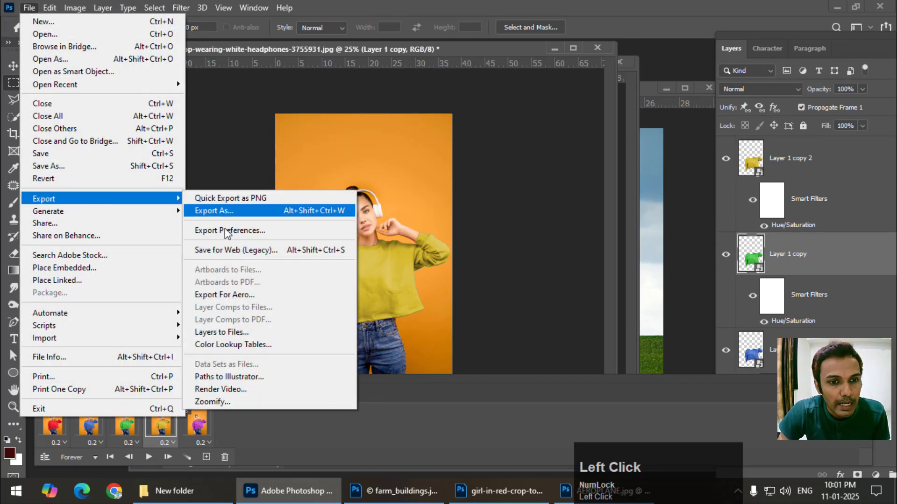
{"action": "left_click", "coordinate": [226, 248]}
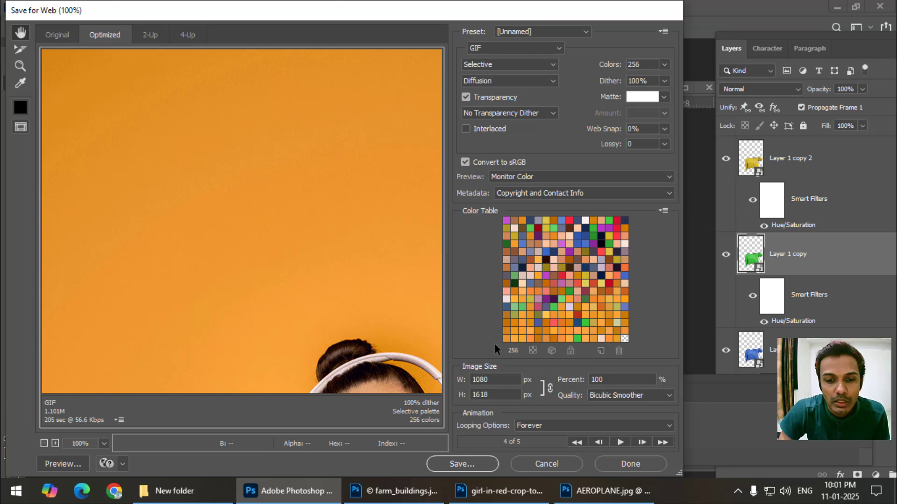
{"action": "left_click_drag", "start_coordinate": [382, 268], "coordinate": [317, 146]}
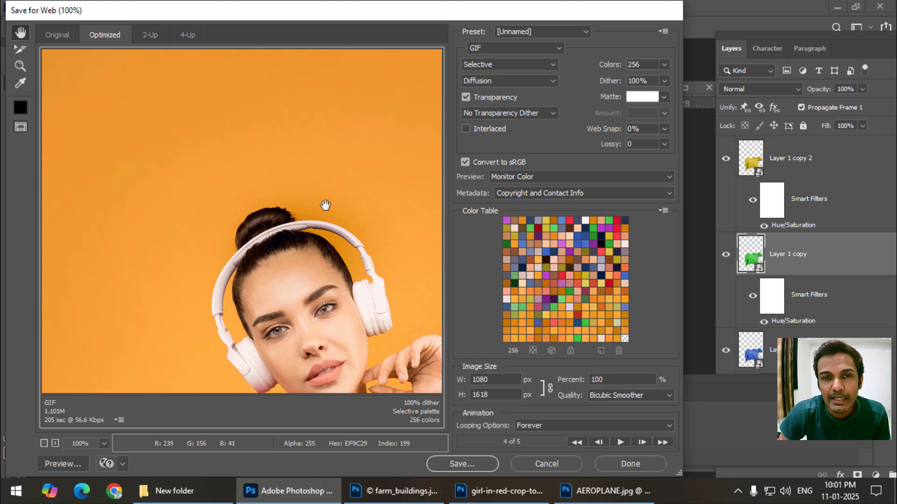
- Save the optimized GIF as 123 in New folder, keeping the Images Only format and Default Settings
{"action": "left_click", "coordinate": [462, 465]}
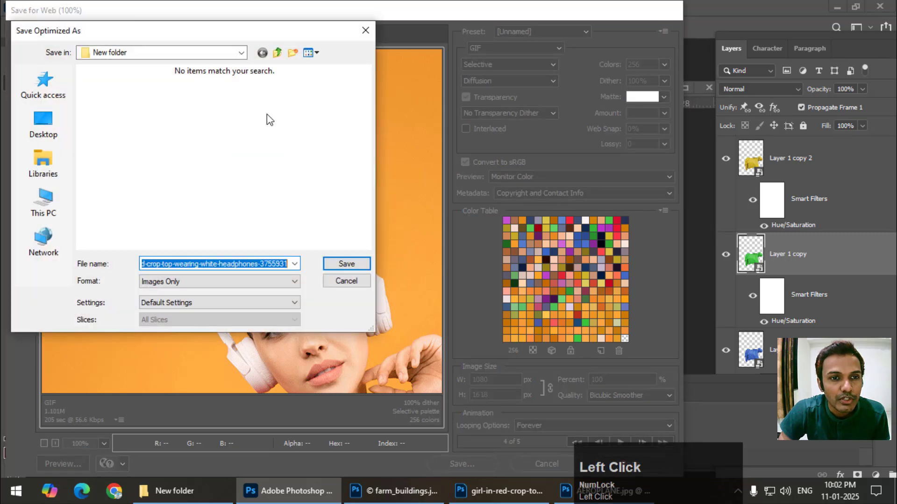
{"action": "left_click", "coordinate": [184, 285]}
{"action": "left_click", "coordinate": [178, 303]}
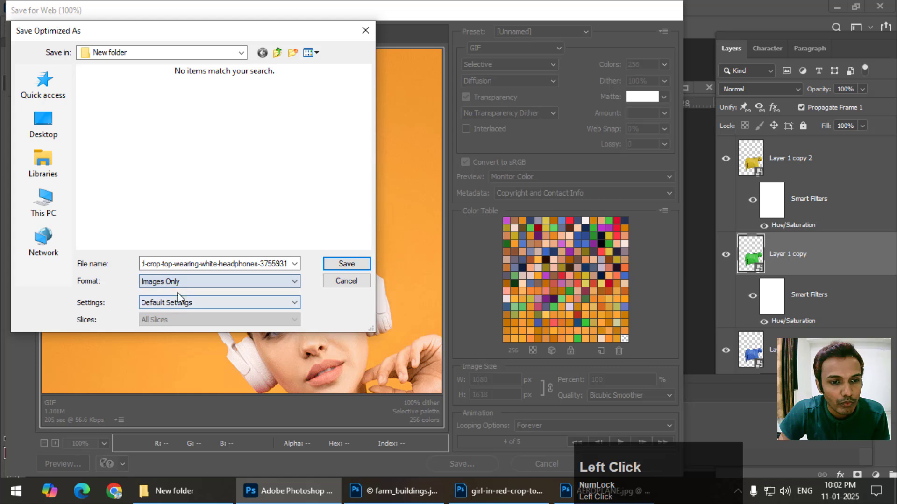
{"action": "left_click", "coordinate": [204, 285]}
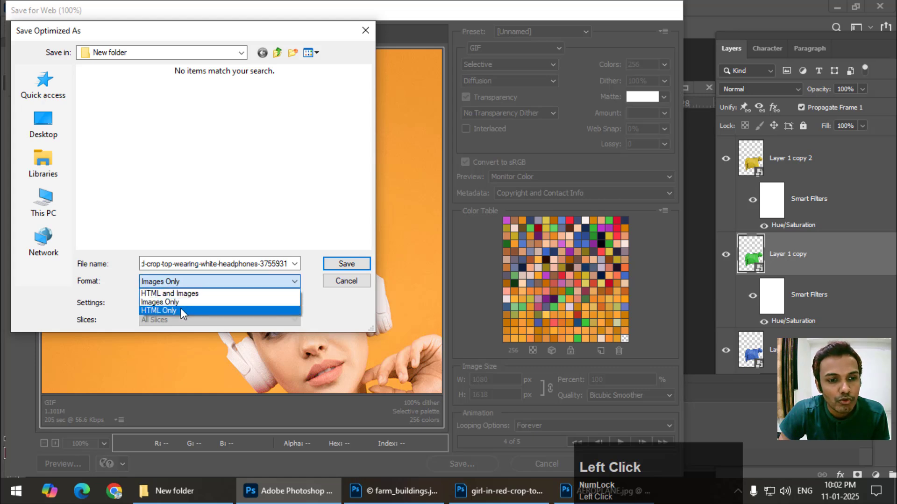
{"action": "left_click", "coordinate": [184, 302]}
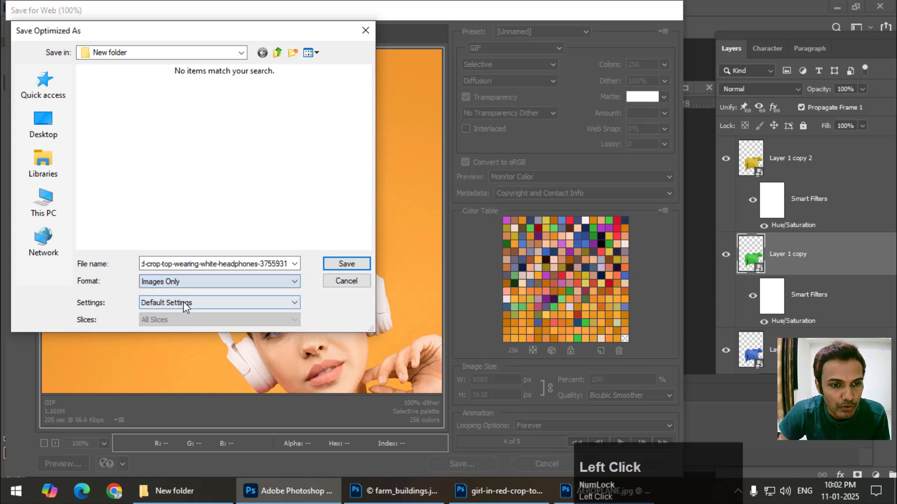
{"action": "double_click", "coordinate": [243, 266]}
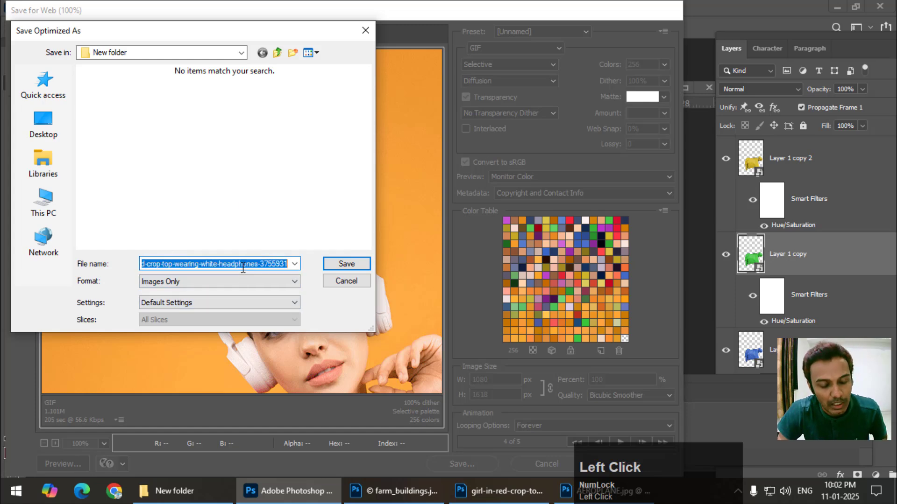
{"action": "type", "text": "123"}
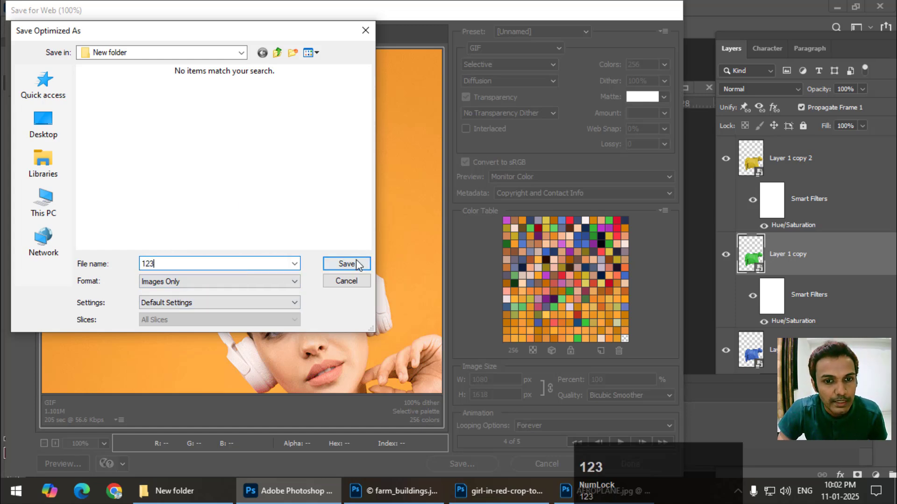
{"action": "left_click", "coordinate": [350, 263]}
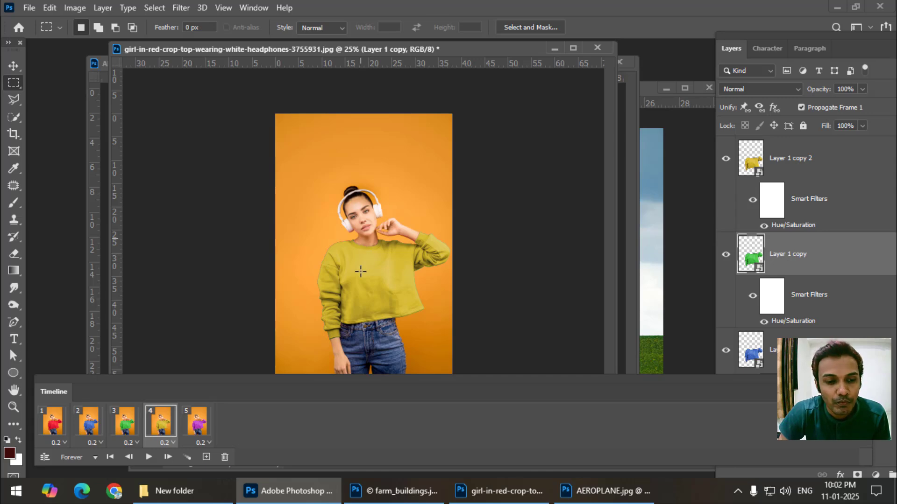
- Switch to File Explorer, play 123.gif from New folder in a maximized photo viewer, and close the viewer
{"action": "left_click", "coordinate": [202, 498]}
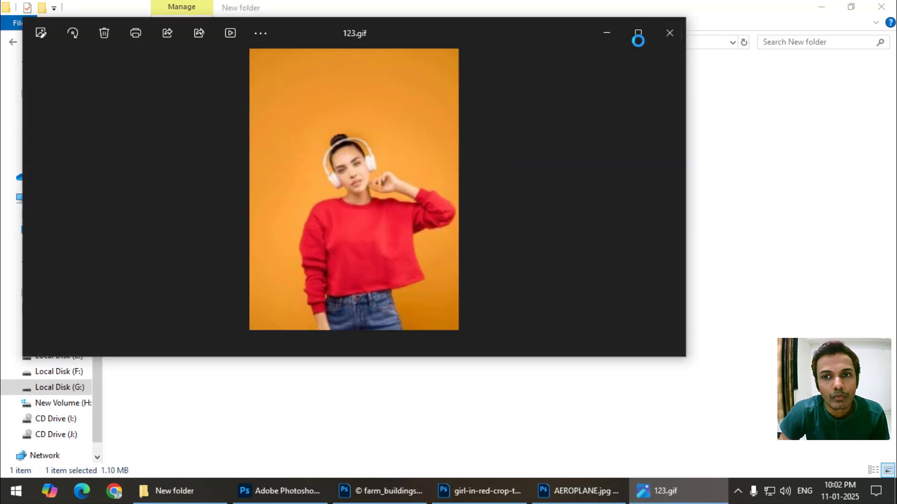
{"action": "left_click", "coordinate": [642, 35]}
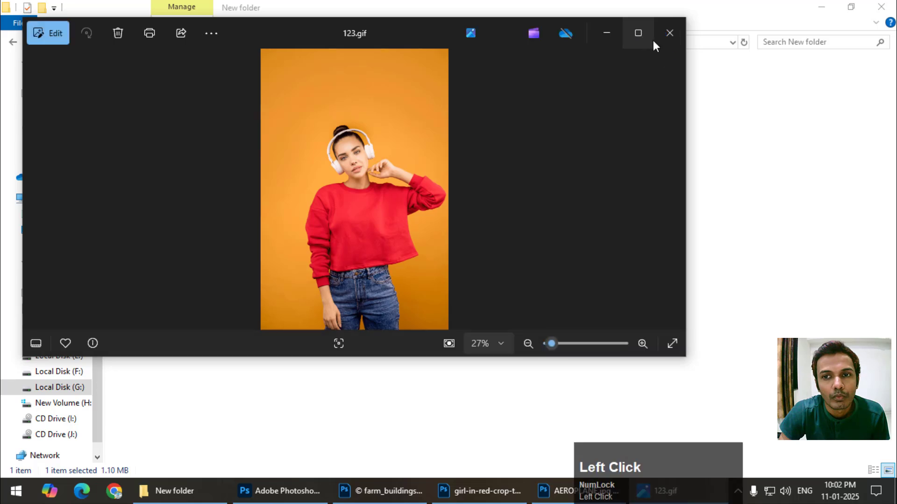
{"action": "left_click", "coordinate": [637, 34]}
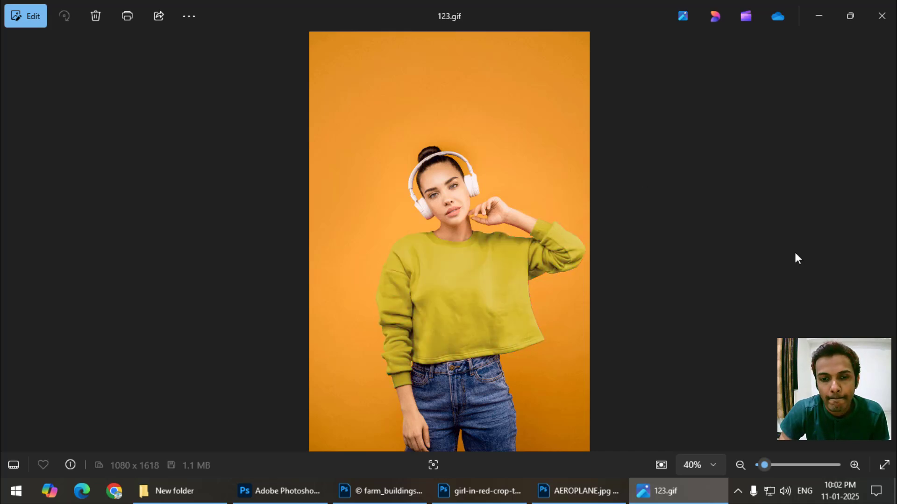
{"action": "left_click", "coordinate": [881, 16]}
- Switch to the farm_buildings document in Photoshop and export its animation through Save for Web (Legacy) as the GIF farm_buildings in New folder
{"action": "left_click", "coordinate": [378, 492]}
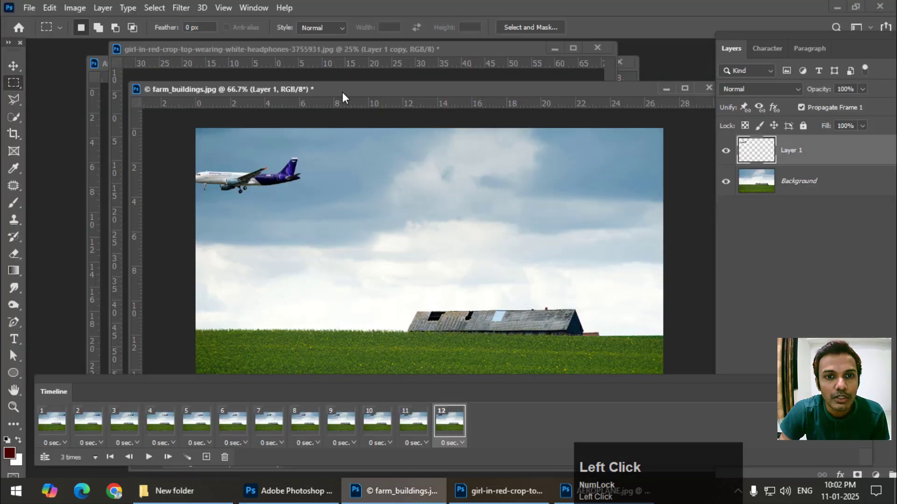
{"action": "left_click_drag", "start_coordinate": [344, 90], "coordinate": [317, 84]}
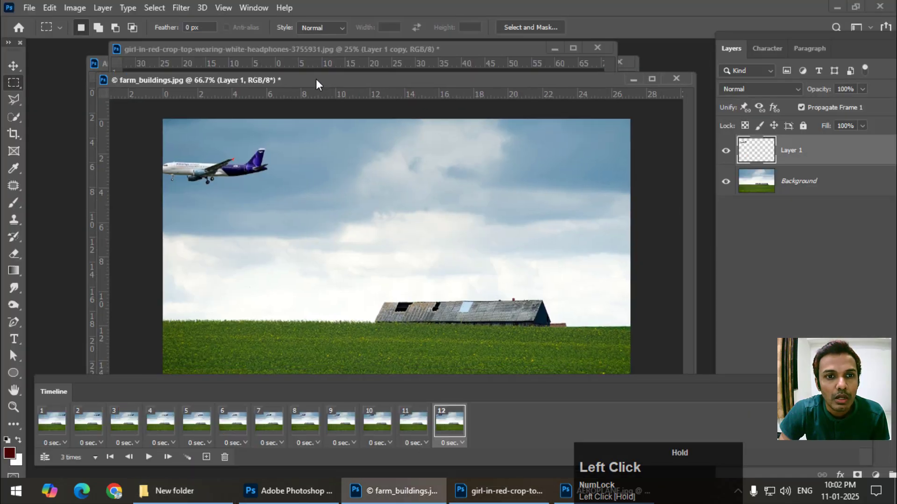
{"action": "left_click", "coordinate": [29, 8]}
{"action": "mouse_move", "coordinate": [101, 206]}
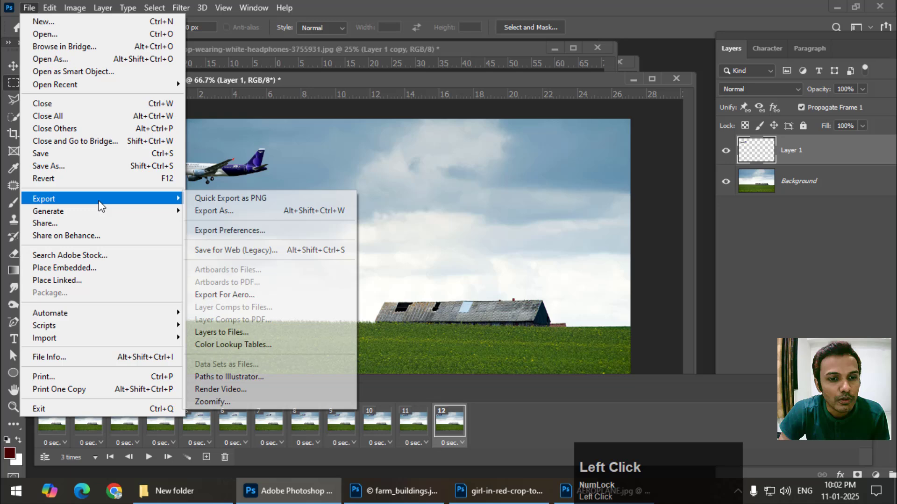
{"action": "left_click", "coordinate": [259, 251]}
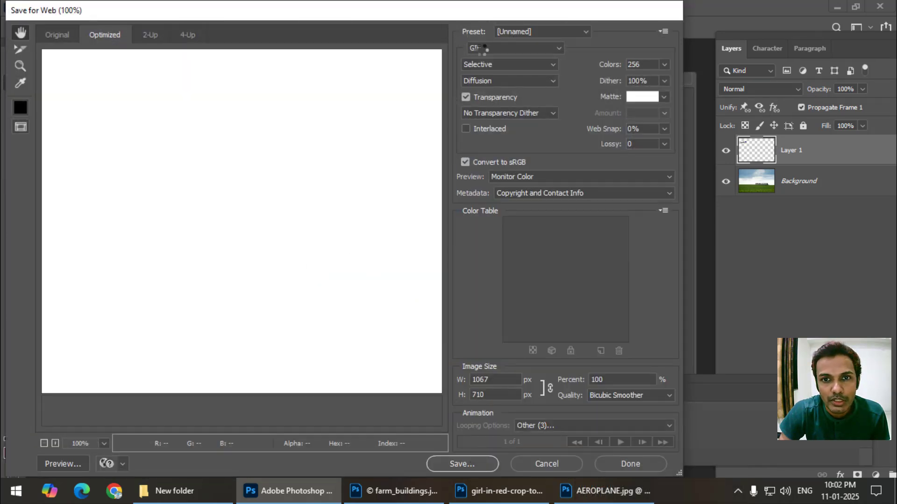
{"action": "left_click", "coordinate": [460, 465]}
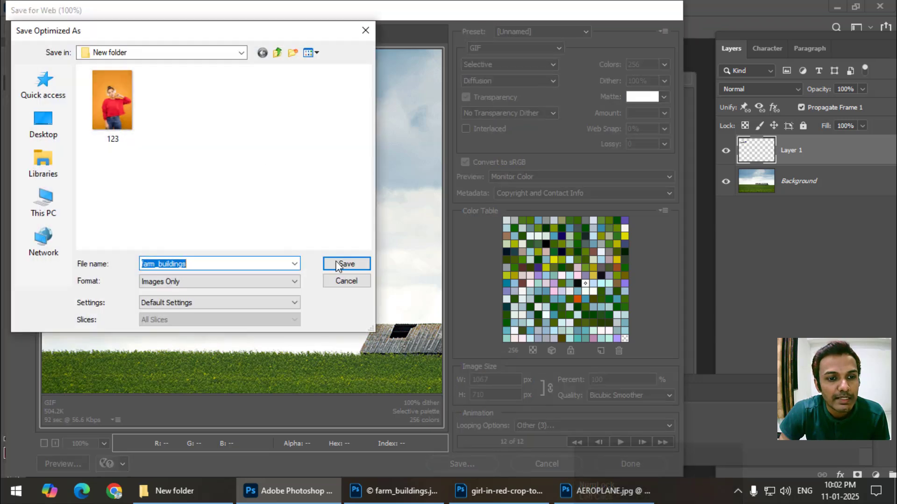
{"action": "left_click", "coordinate": [346, 264]}
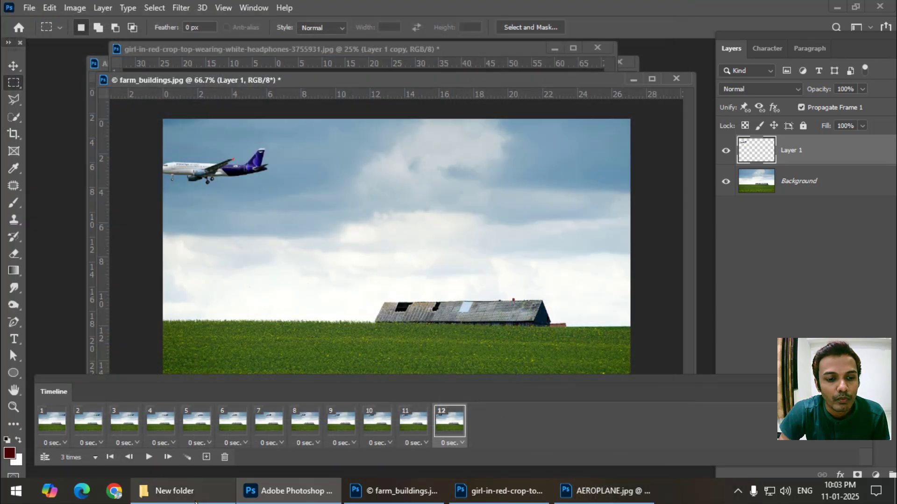
- Open farm_buildings.gif from New folder in File Explorer to review its playback, close it, and return to Photoshop
{"action": "left_click", "coordinate": [196, 500]}
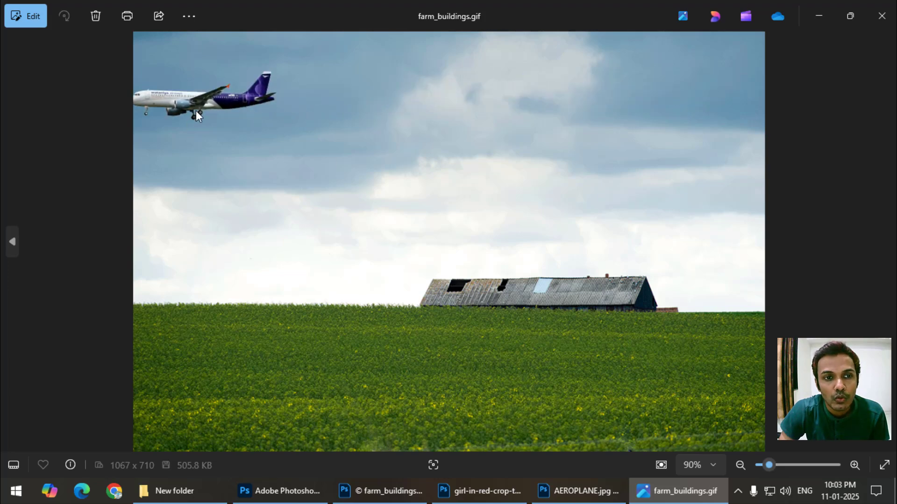
{"action": "left_click", "coordinate": [881, 19]}
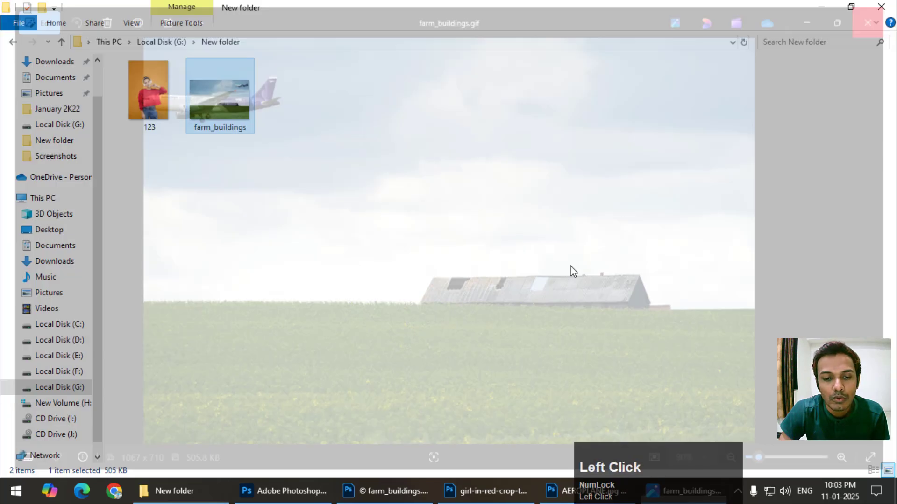
{"action": "left_click", "coordinate": [478, 501]}
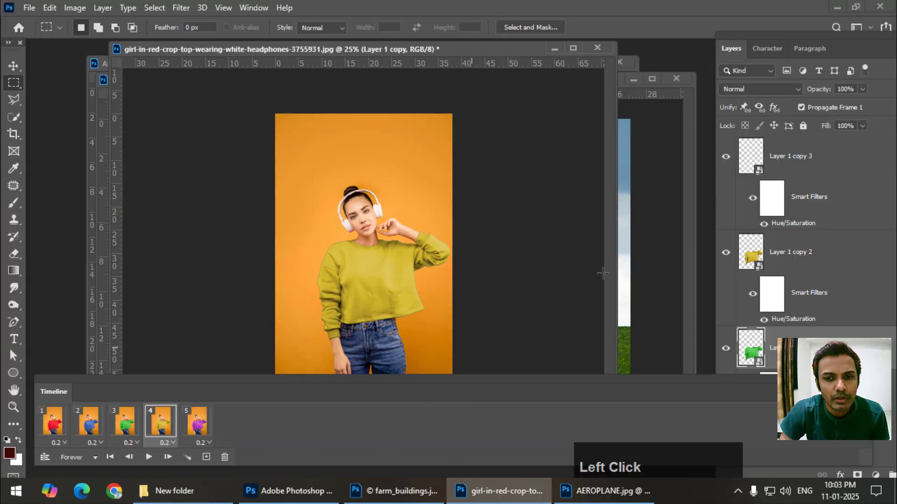
- Activate the farm_buildings document and set its animation's looping option to Forever
{"action": "left_click", "coordinate": [652, 248]}
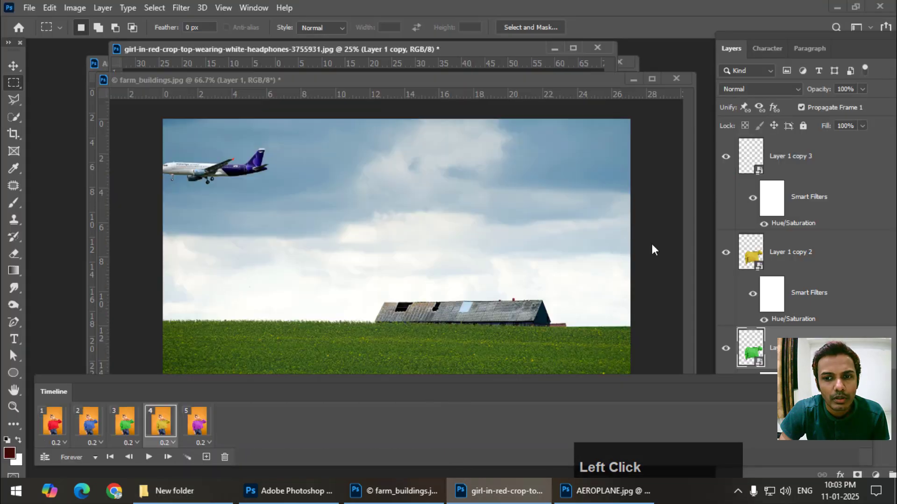
{"action": "left_click", "coordinate": [96, 457]}
{"action": "left_click", "coordinate": [88, 422]}
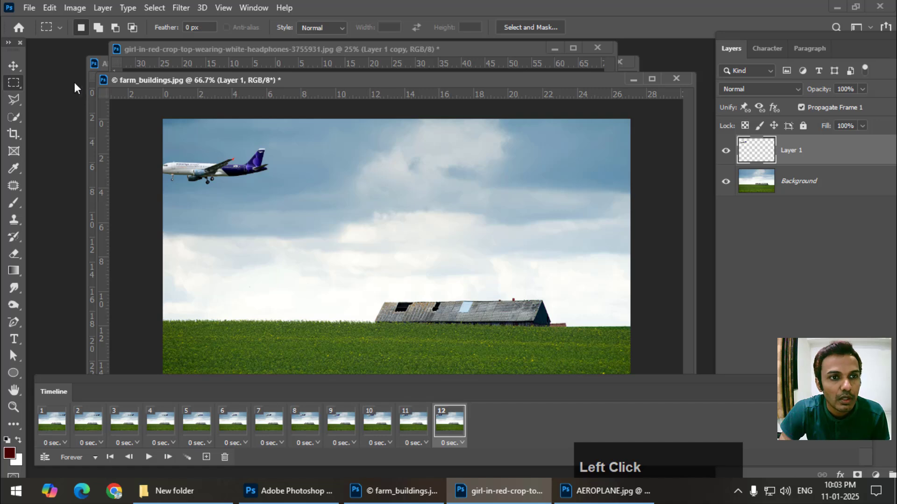
- Export the farm animation through Save for Web (Legacy) as a GIF named farm_buildings 2 in New folder
{"action": "left_click", "coordinate": [36, 10]}
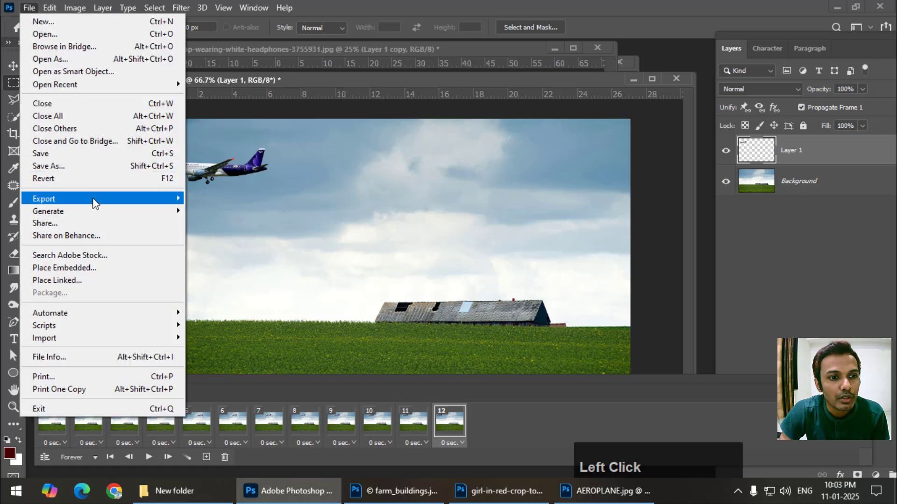
{"action": "mouse_move", "coordinate": [148, 207]}
{"action": "left_click", "coordinate": [239, 253]}
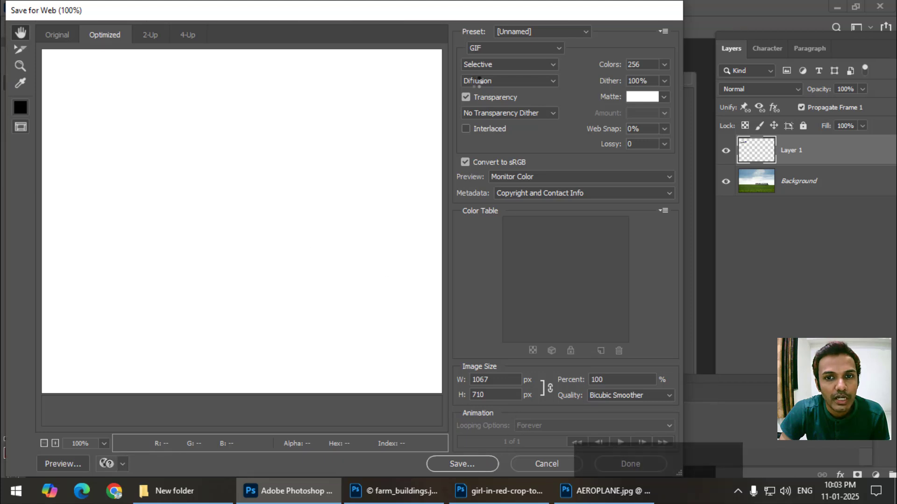
{"action": "left_click", "coordinate": [443, 463]}
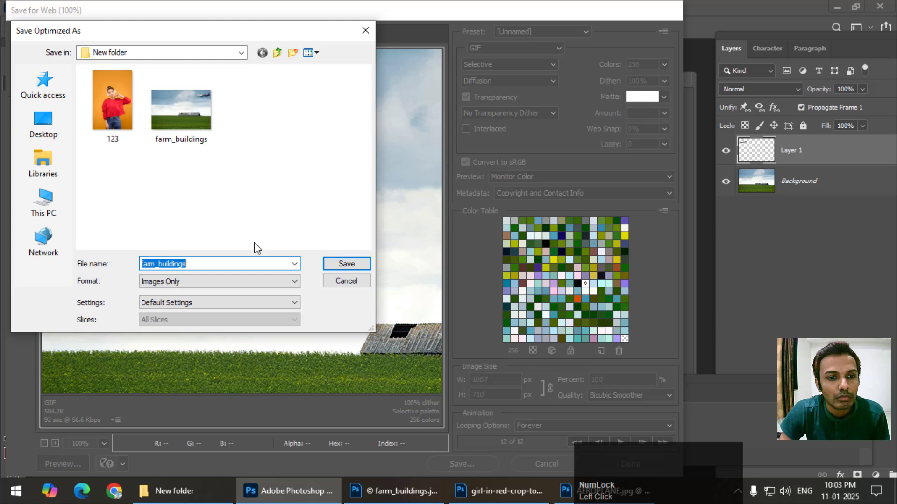
{"action": "left_click", "coordinate": [229, 268]}
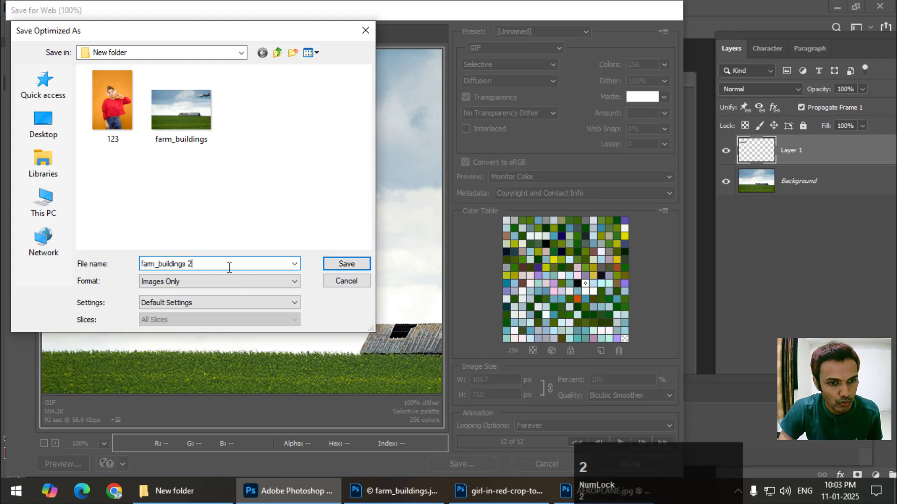
{"action": "left_click", "coordinate": [356, 269]}
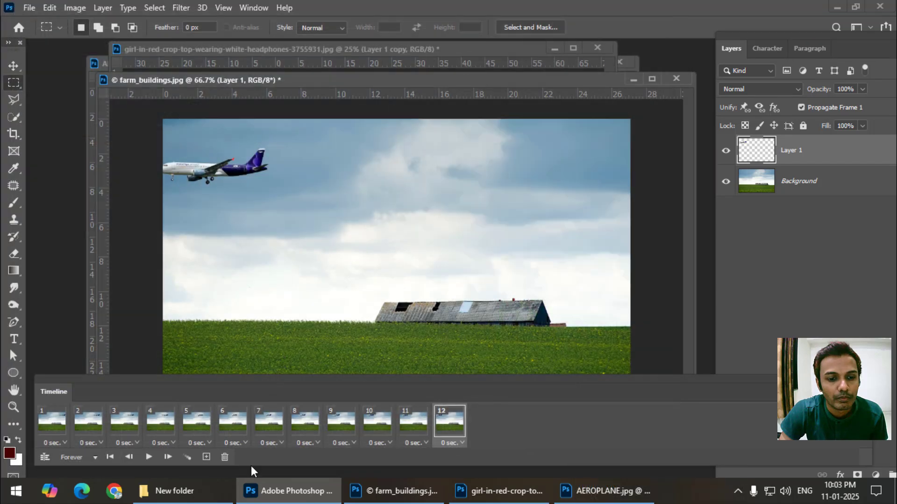
- Open farm_buildings-2.gif in File Explorer to review its looping, close it, and return to the farm_buildings document in Photoshop
{"action": "left_click", "coordinate": [173, 491]}
{"action": "left_click", "coordinate": [424, 285]}
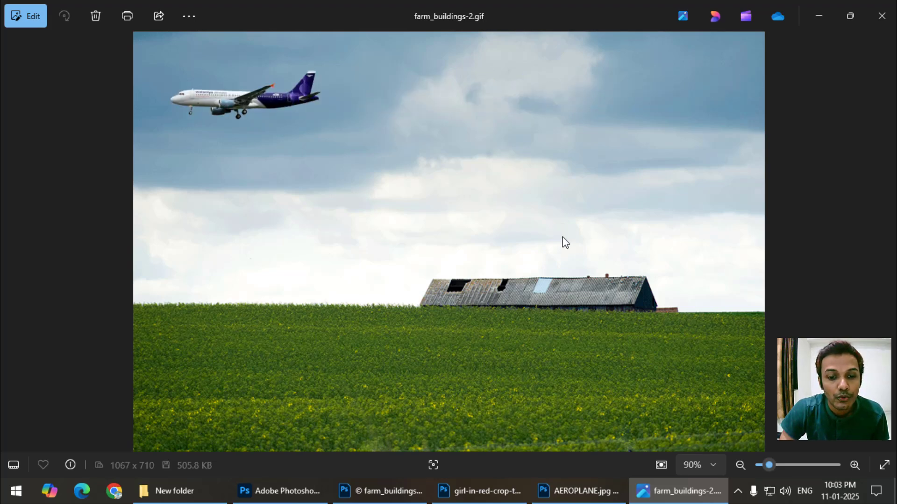
{"action": "left_click", "coordinate": [881, 16]}
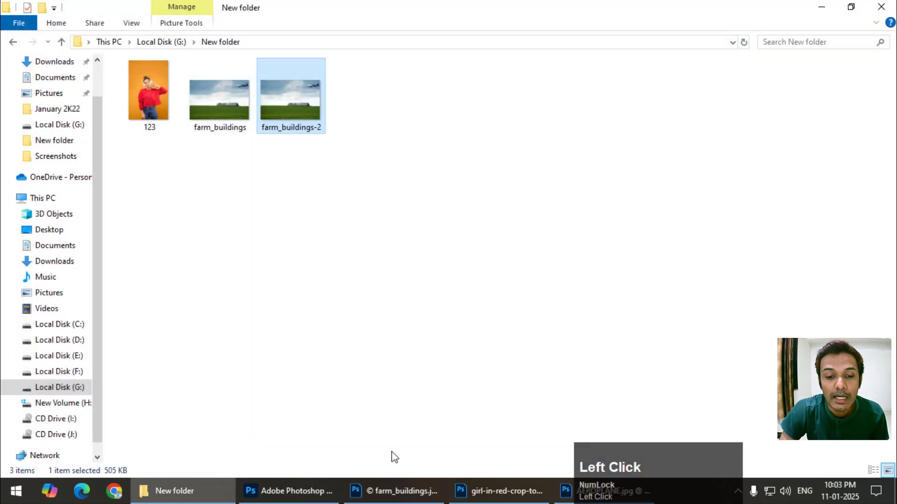
{"action": "left_click", "coordinate": [397, 490]}
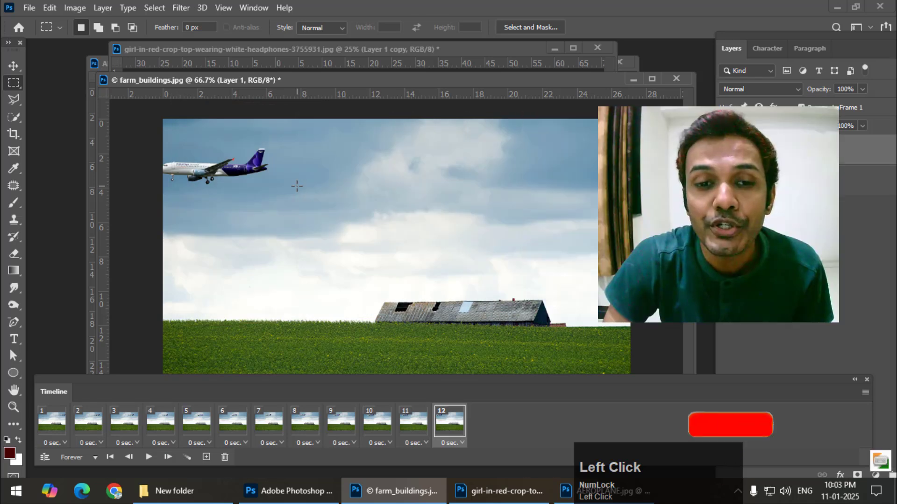